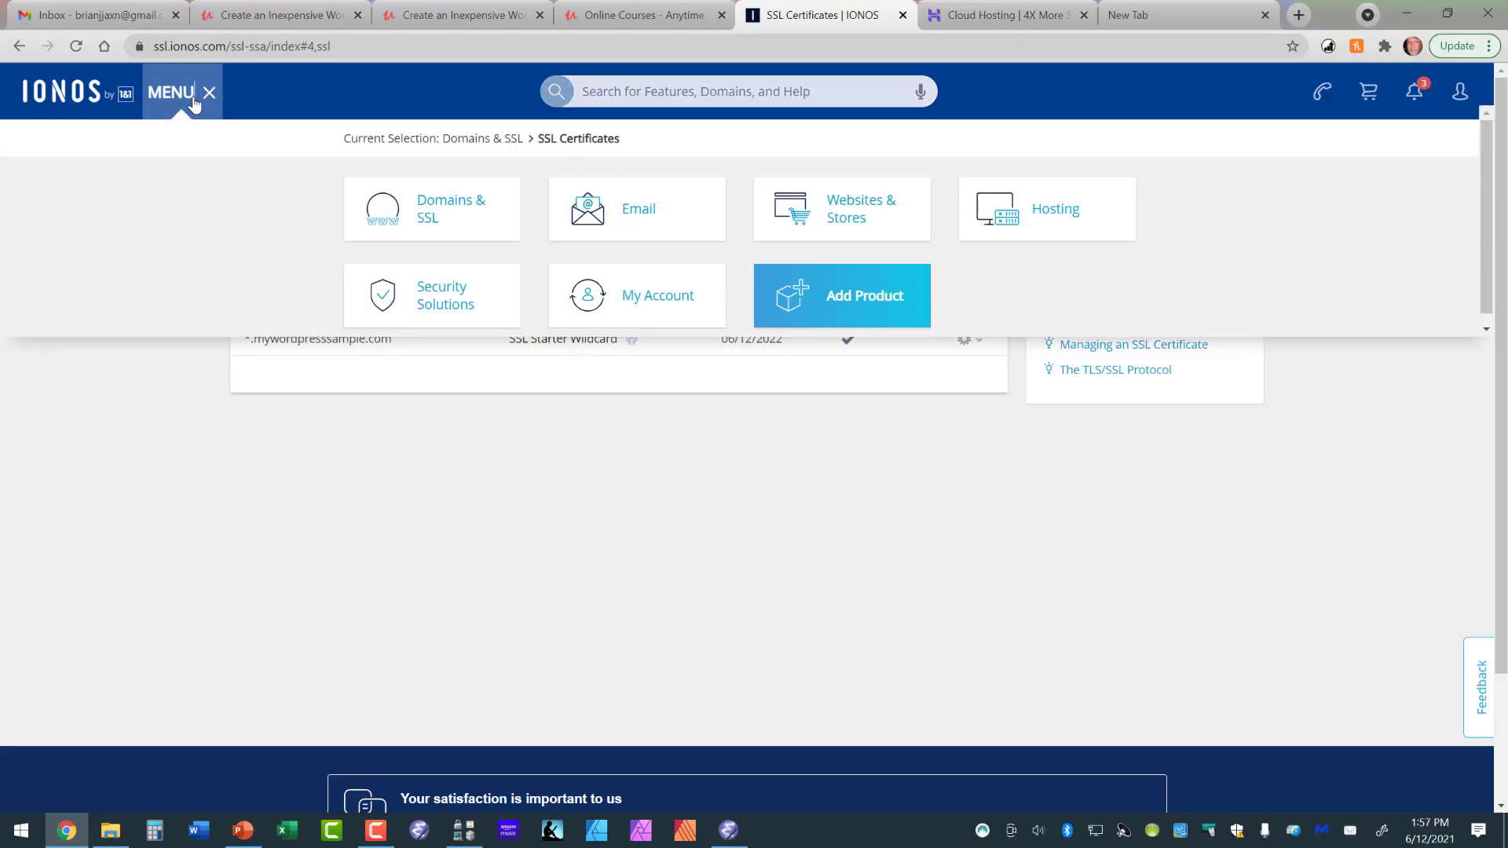
# From Websites & Stores, start a WordPress installation titled 'My Wordpress Sample'.
pyautogui.click(706, 212)
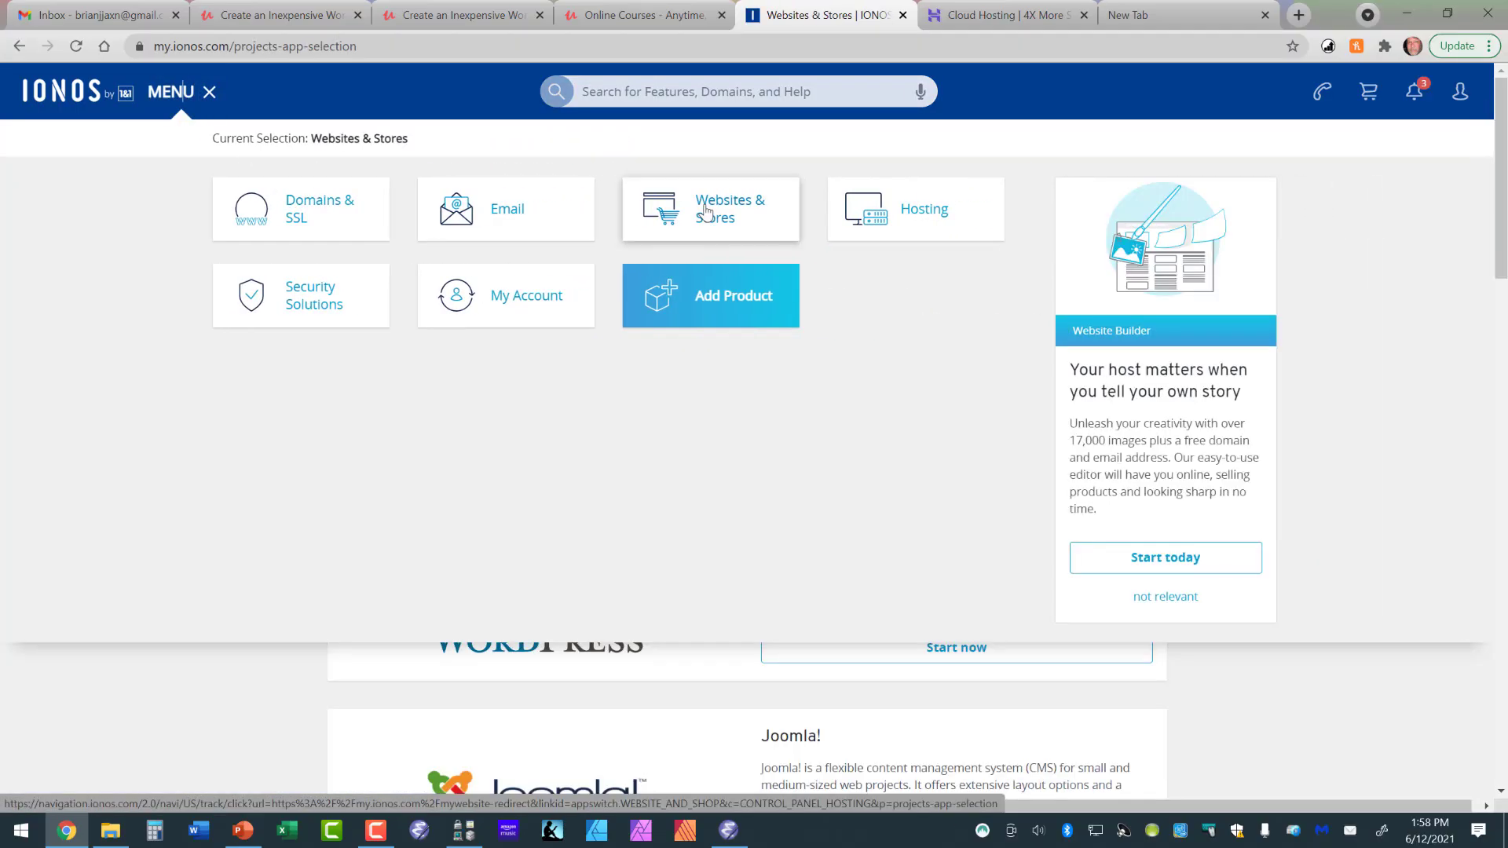
pyautogui.click(706, 212)
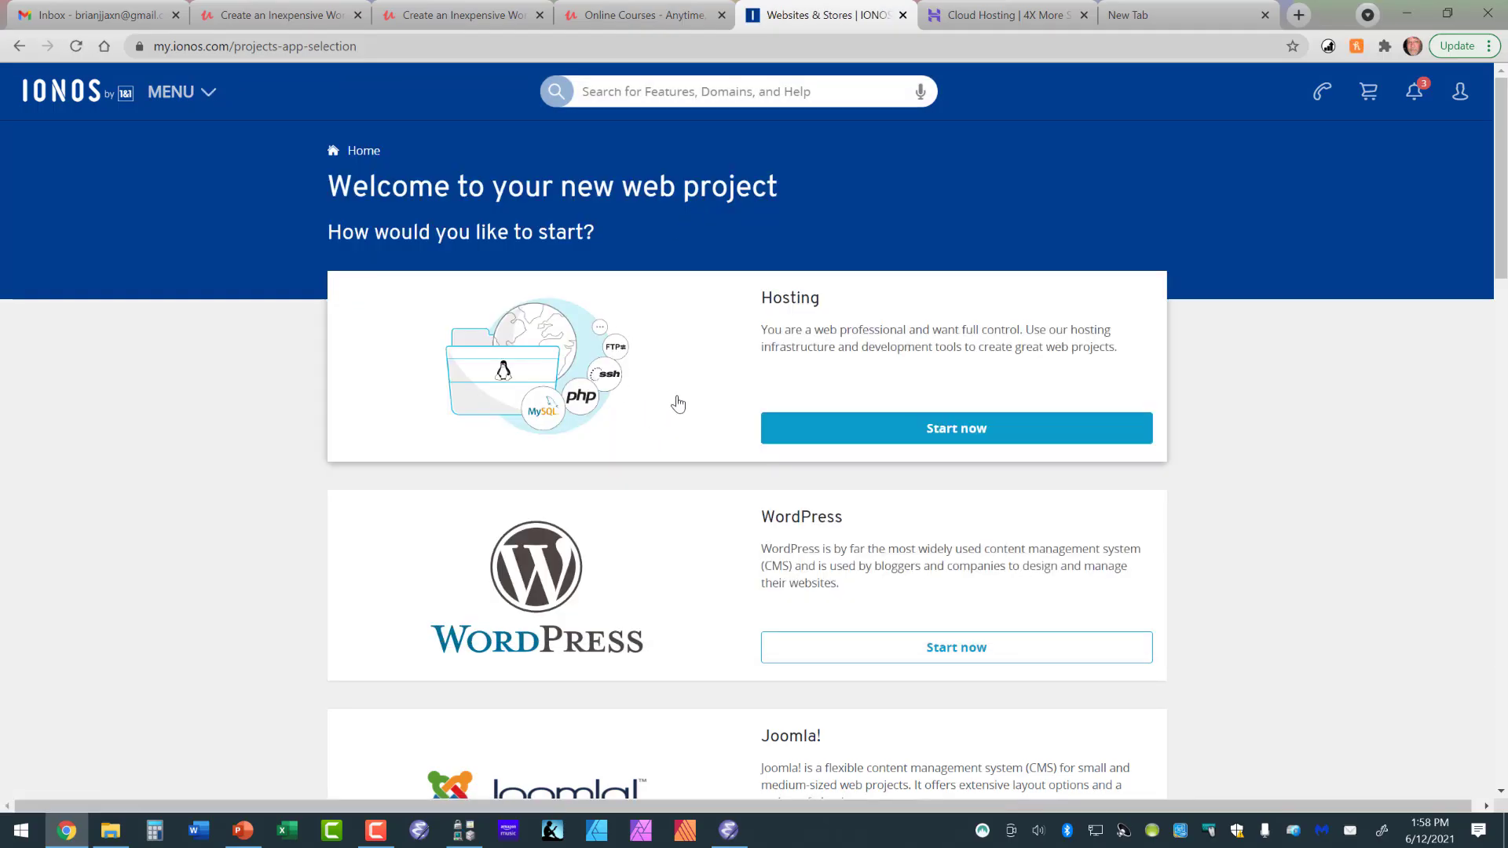
pyautogui.scroll(-2, 673, 370)
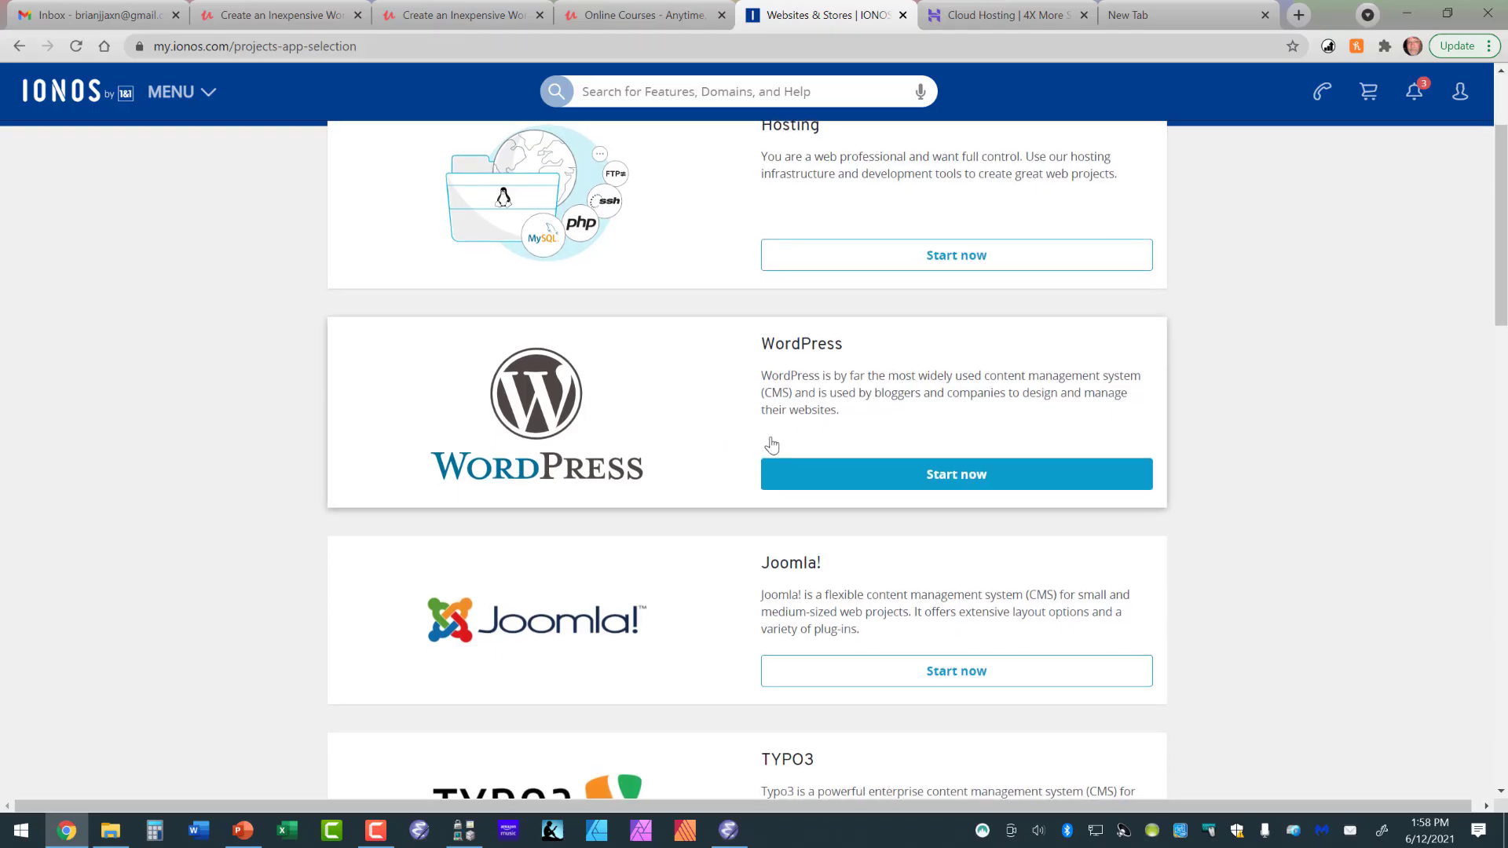
pyautogui.click(940, 473)
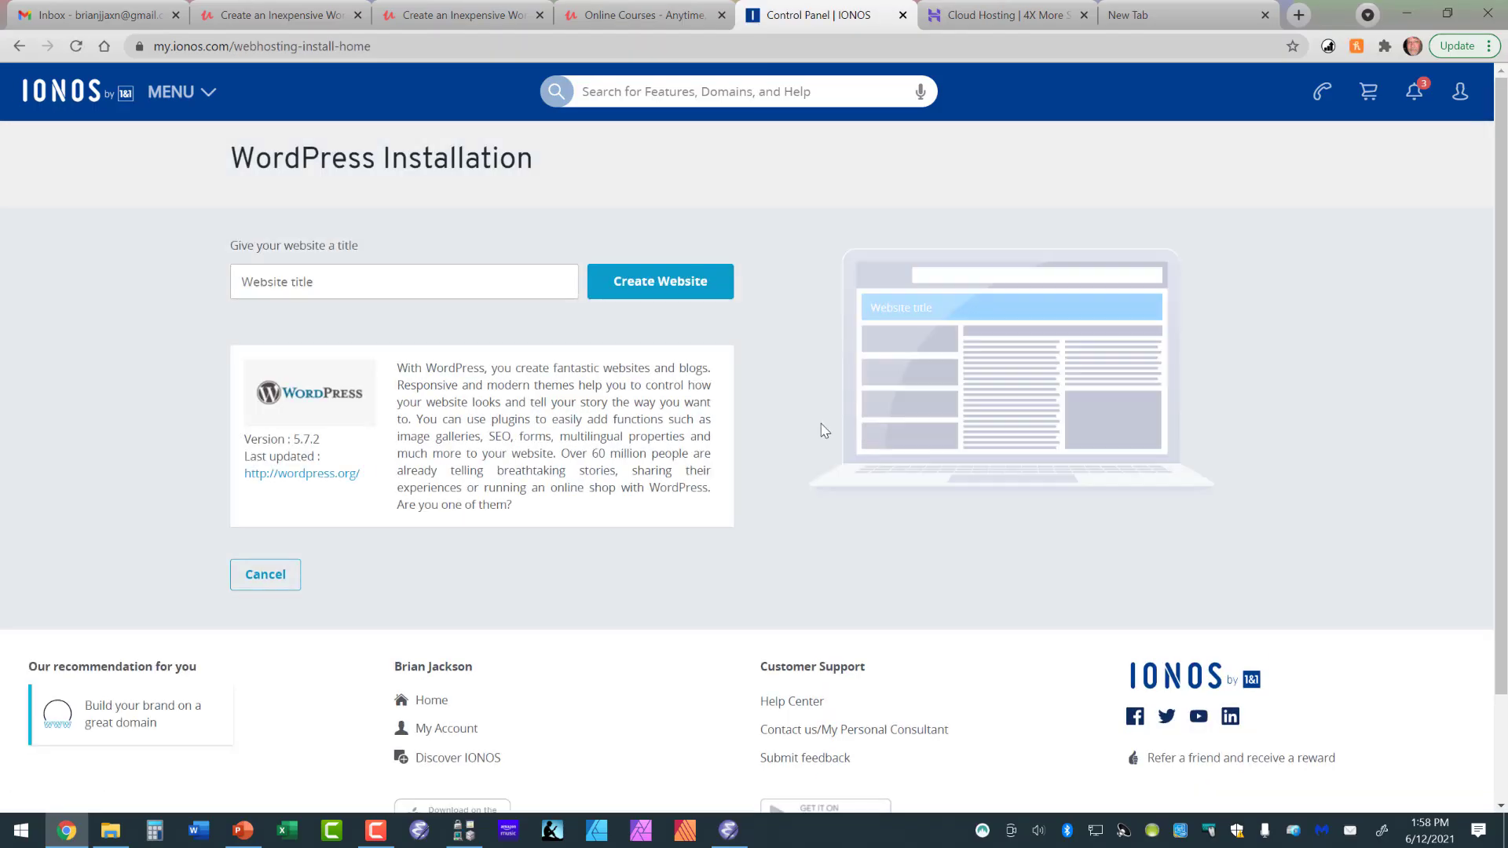
pyautogui.click(421, 285)
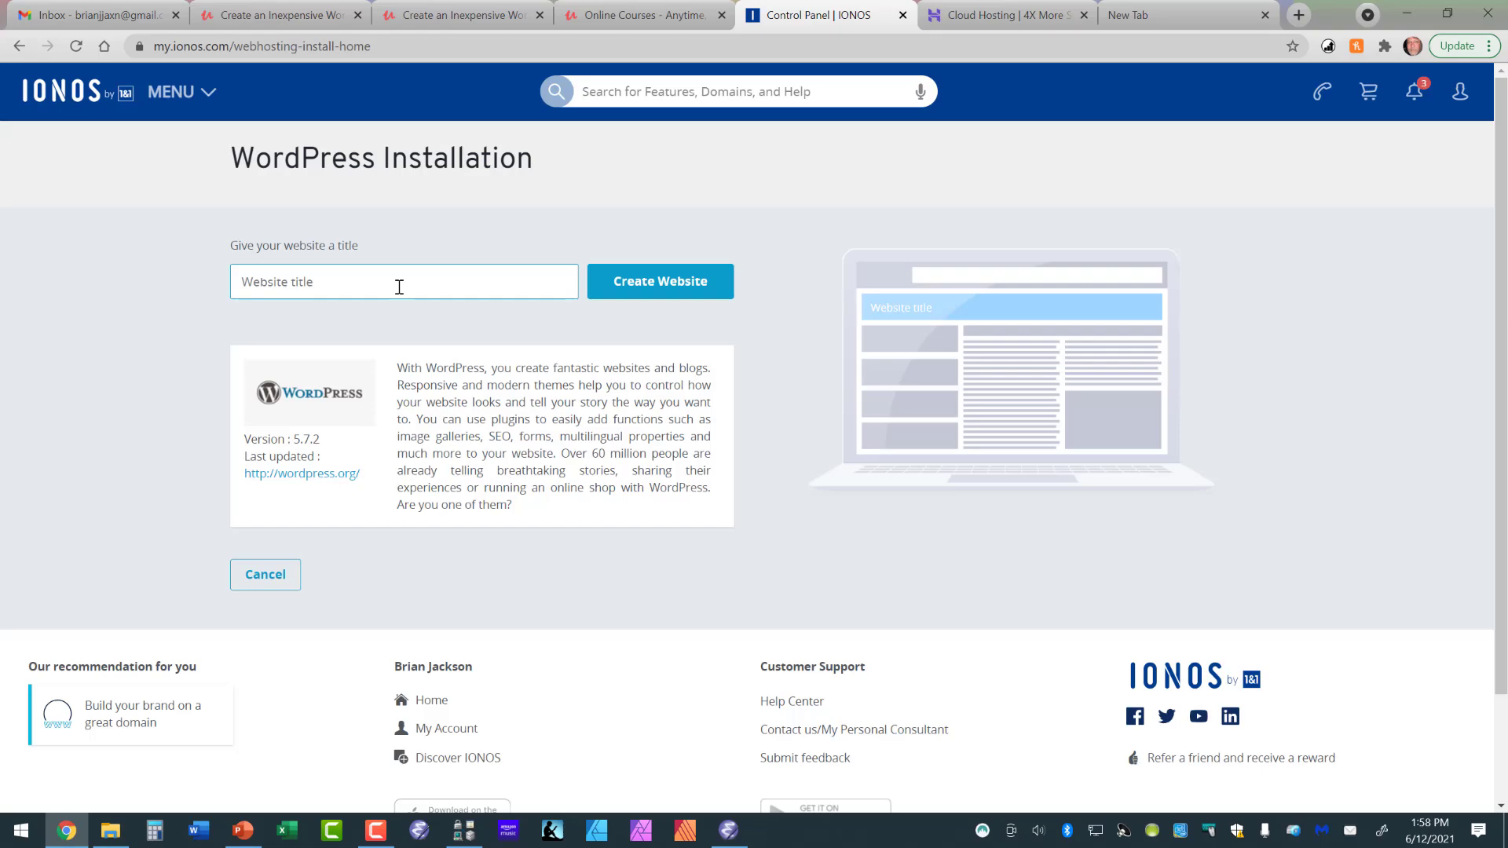
pyautogui.write('My Wordpress Sample')
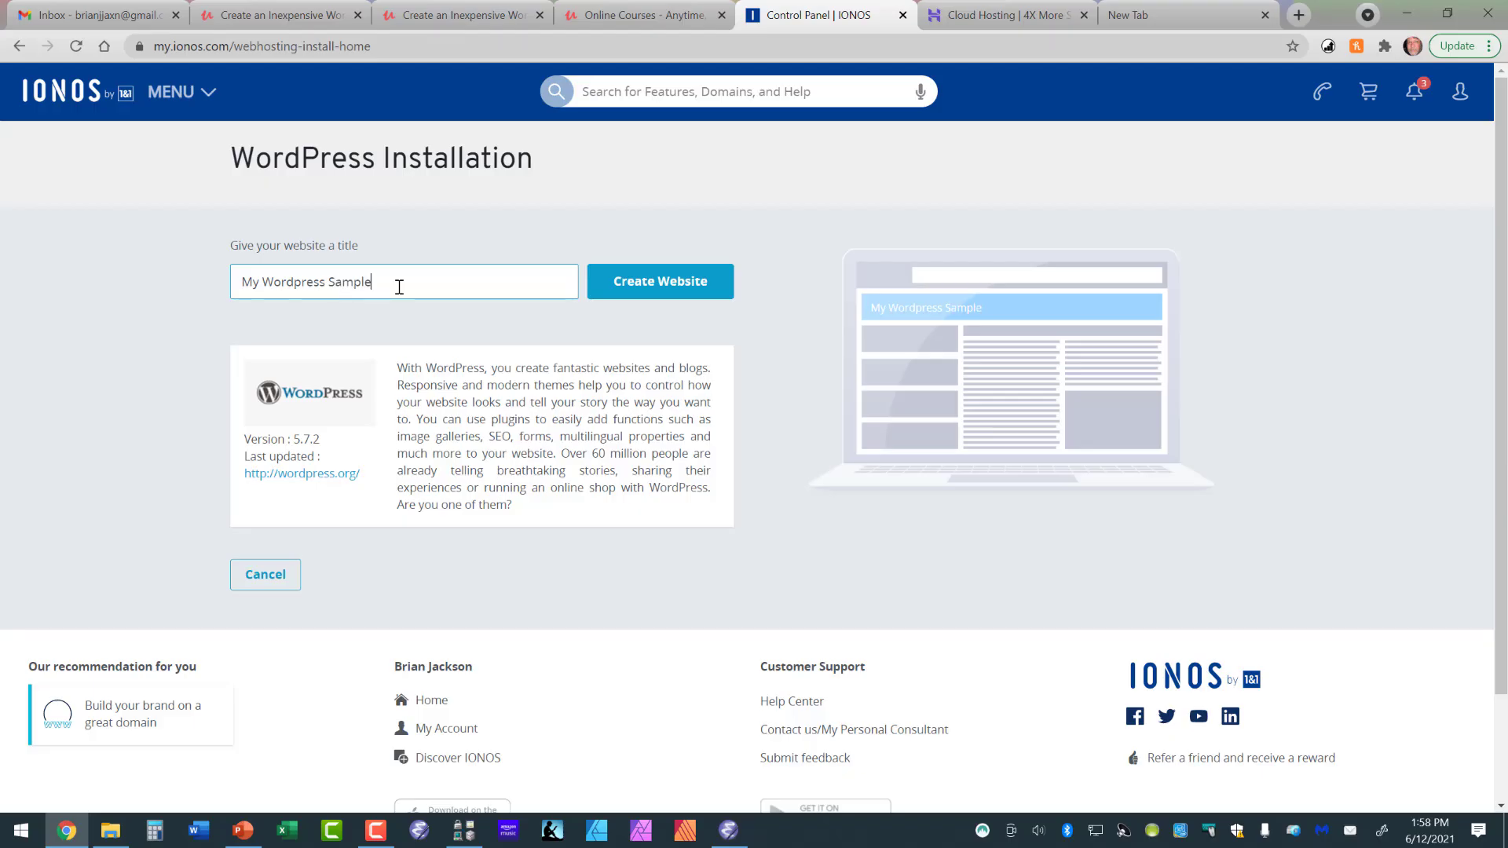
# Enter the administrator login name and the password twice, then accept the Terms of Use.
pyautogui.click(623, 284)
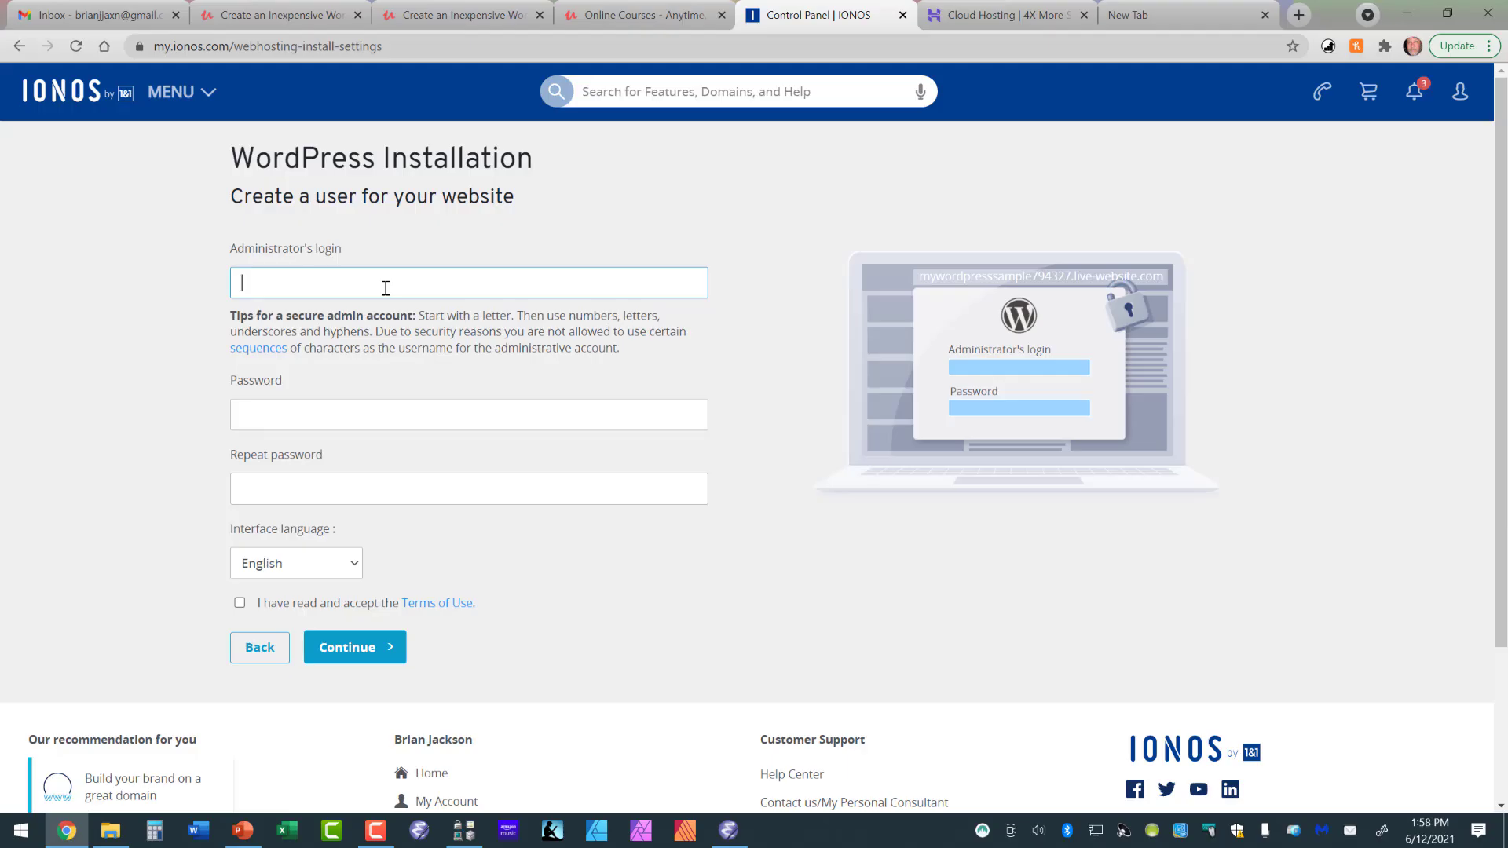
pyautogui.write('brianjjaxn')
pyautogui.press('Tab')
pyautogui.write('••')
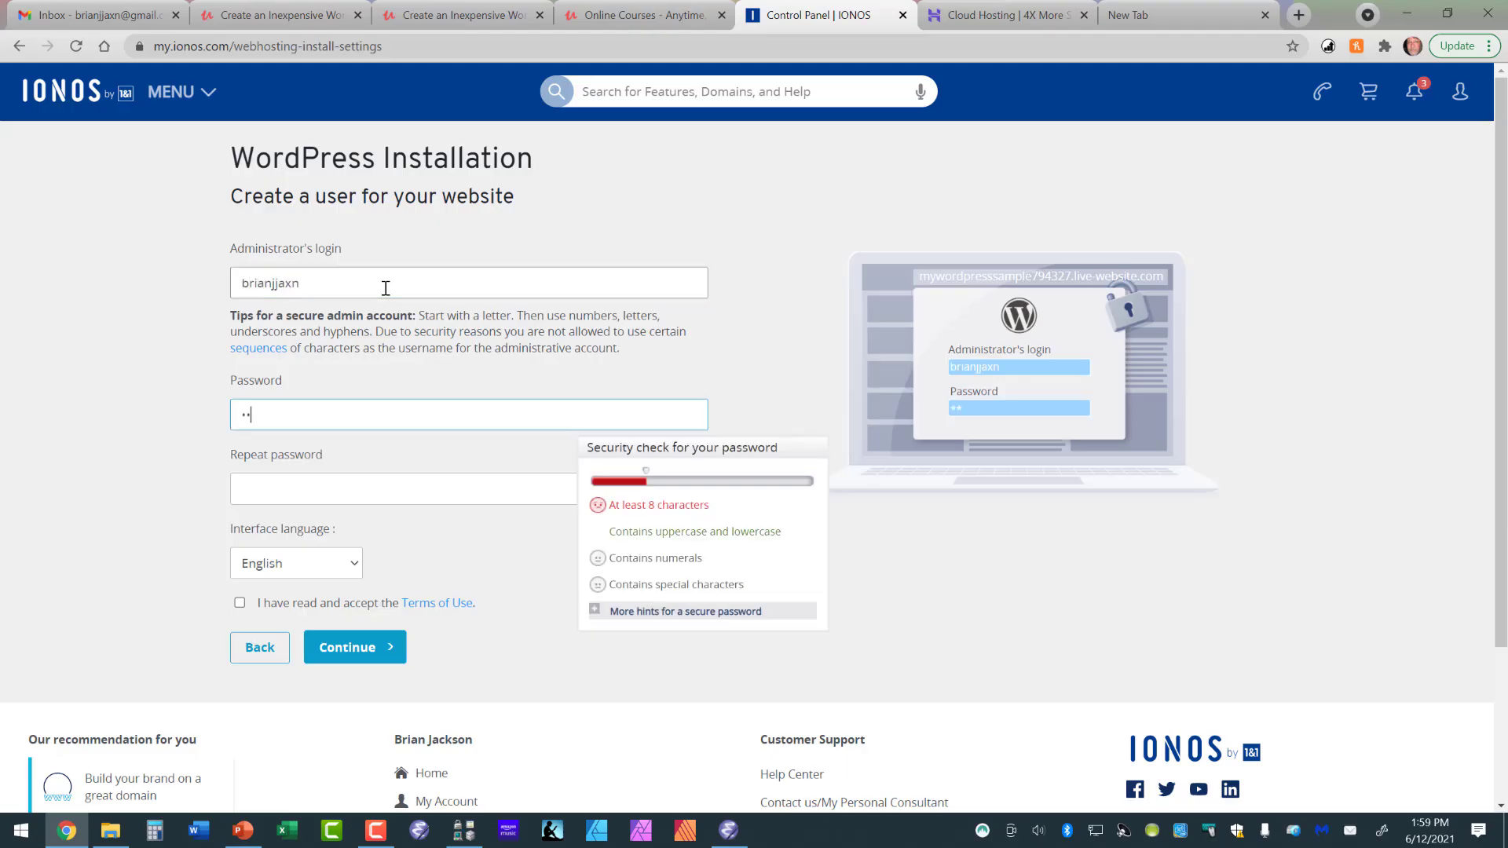
pyautogui.write('••••••')
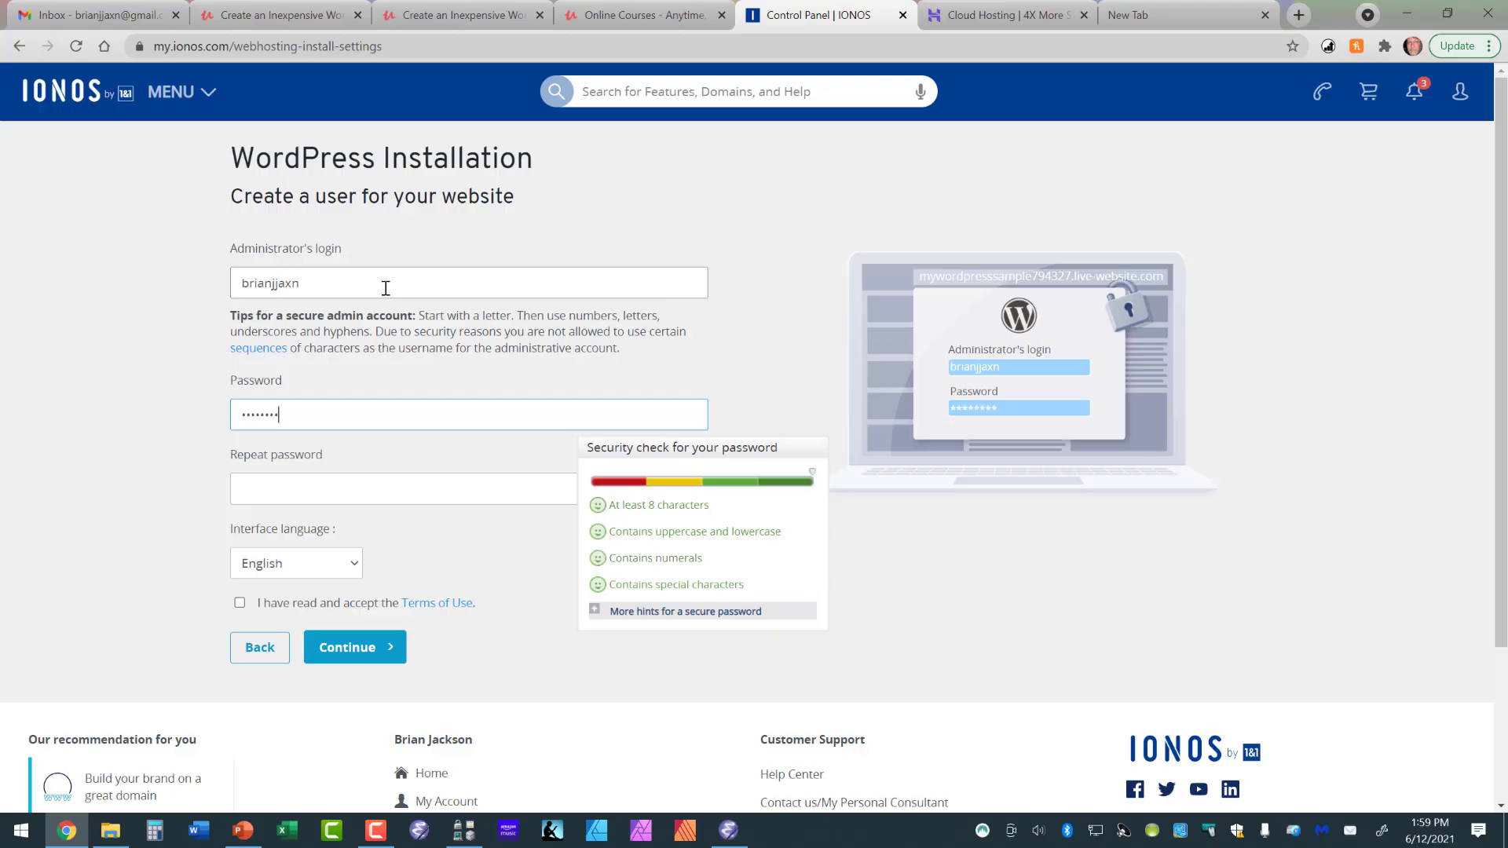
pyautogui.click(335, 494)
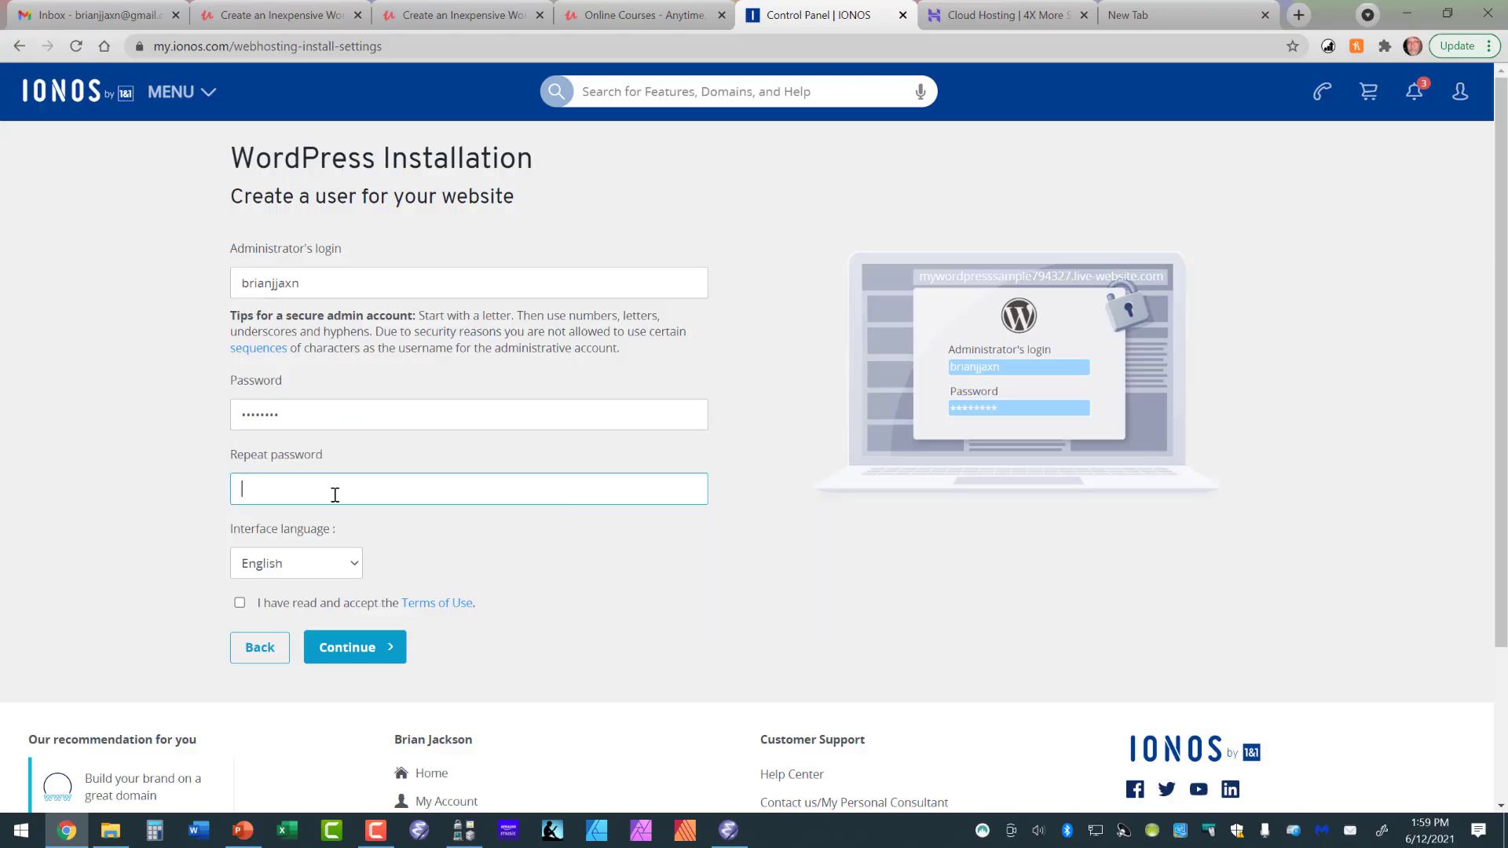
pyautogui.write('••••••••')
pyautogui.click(240, 602)
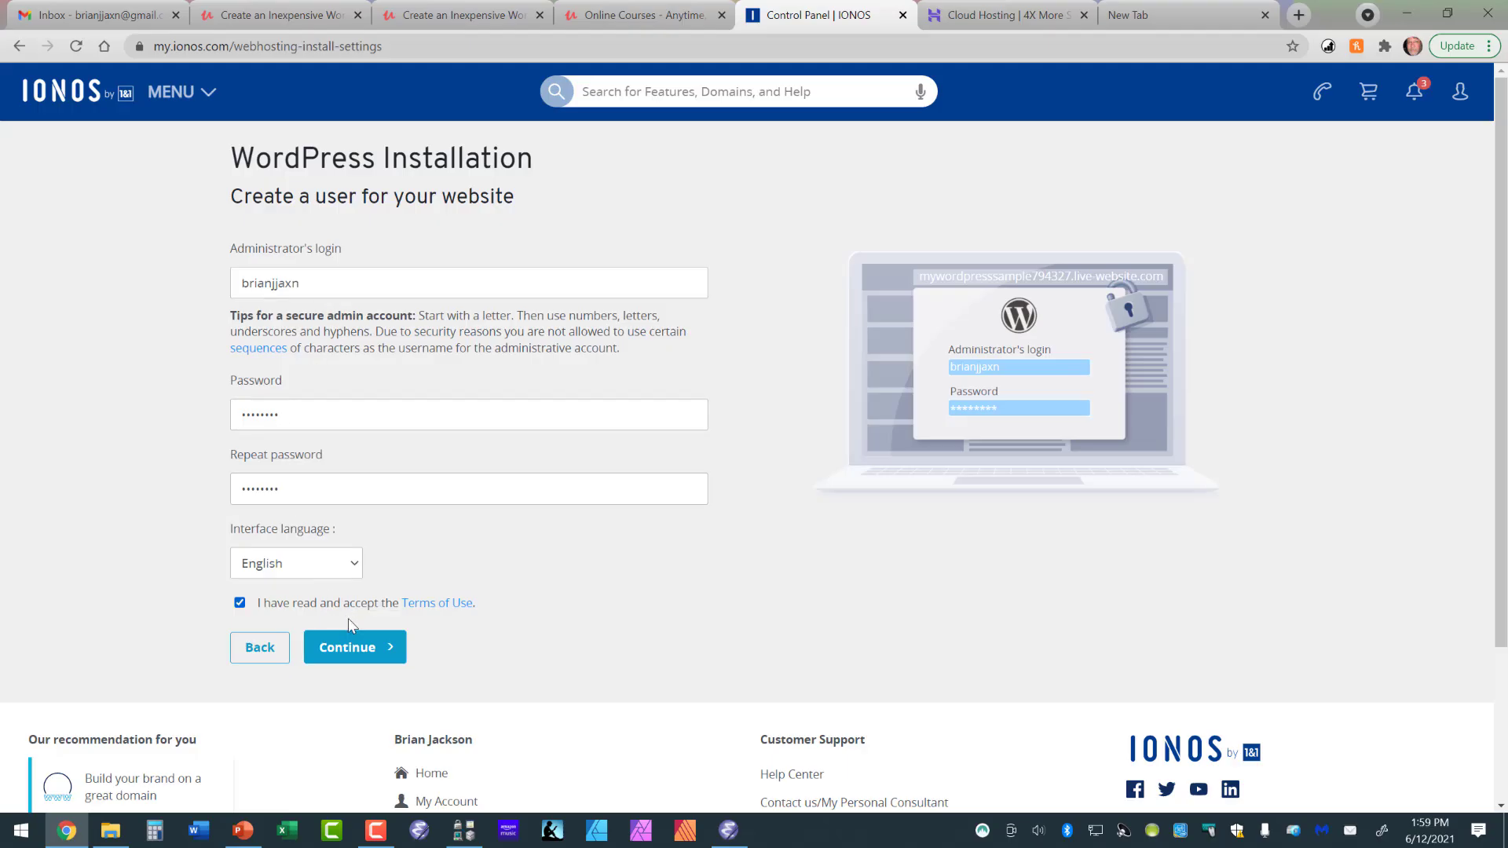
# Submit the admin details, pick standard WordPress over Managed, and select mywordpresssample.com.
pyautogui.click(361, 653)
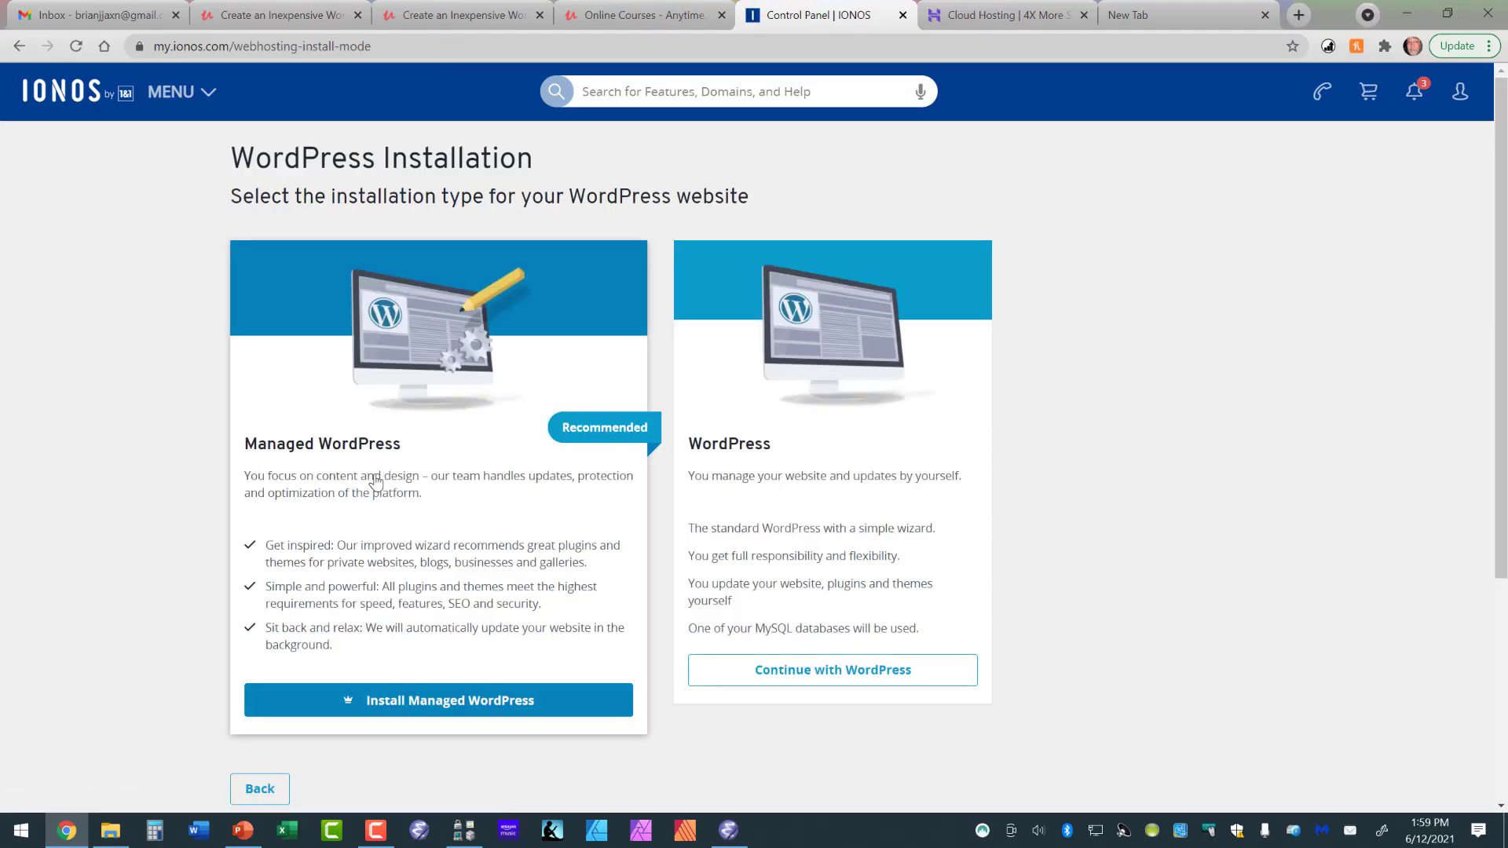
pyautogui.click(793, 674)
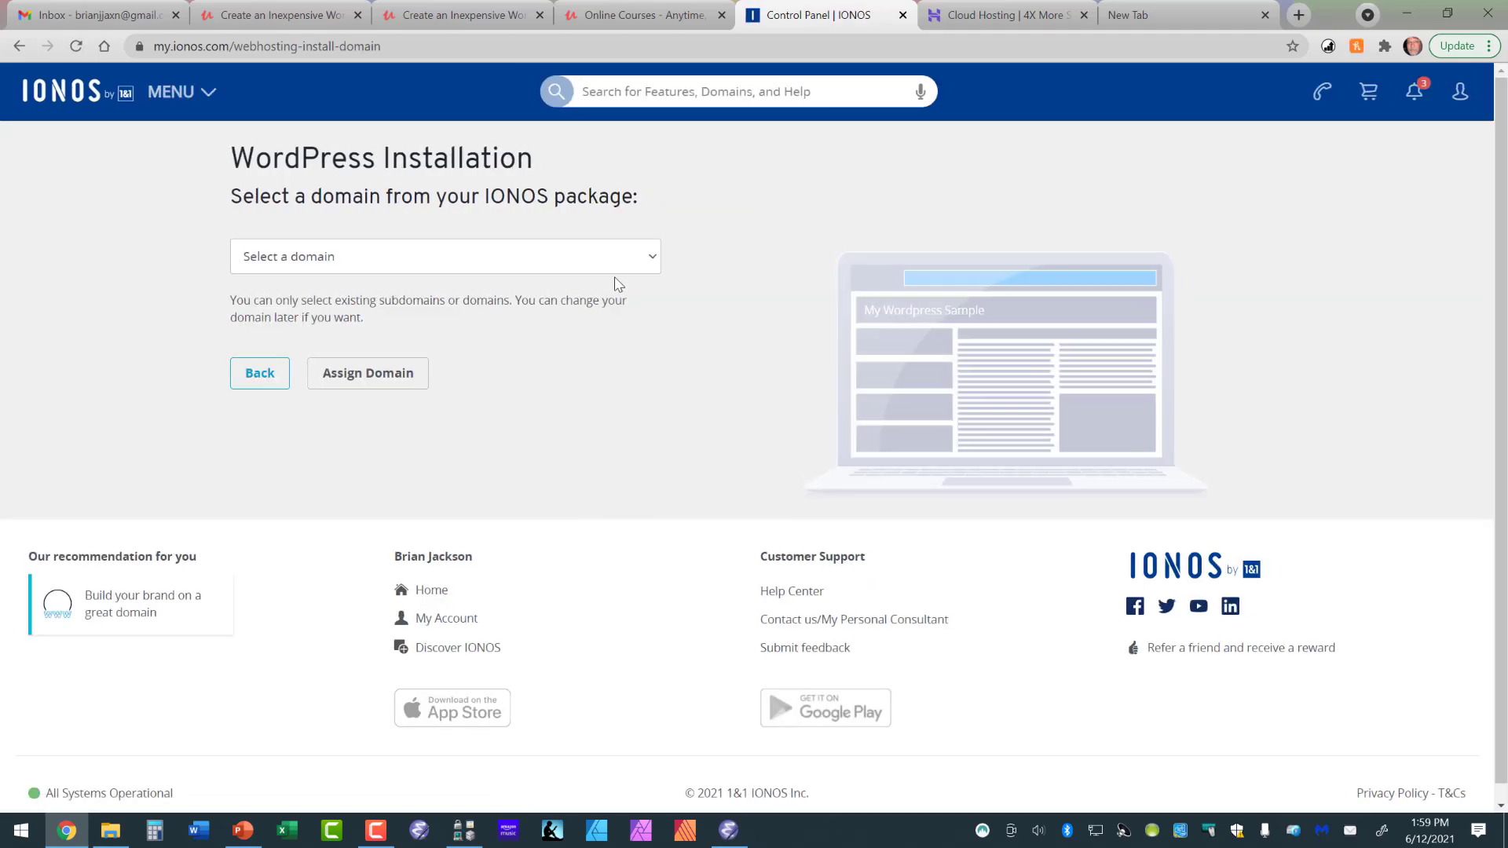
pyautogui.click(654, 258)
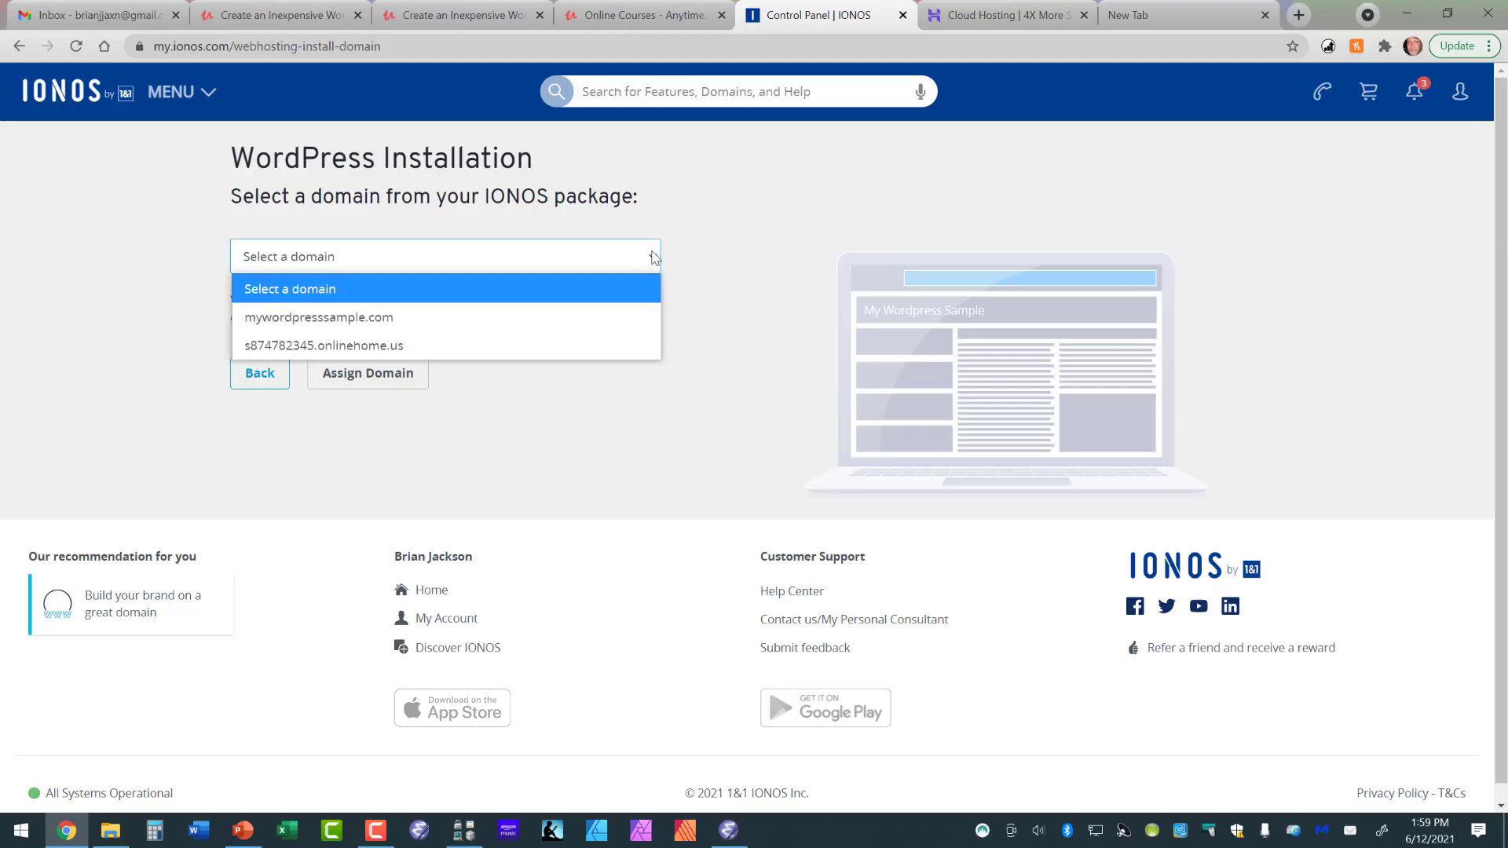
pyautogui.click(620, 312)
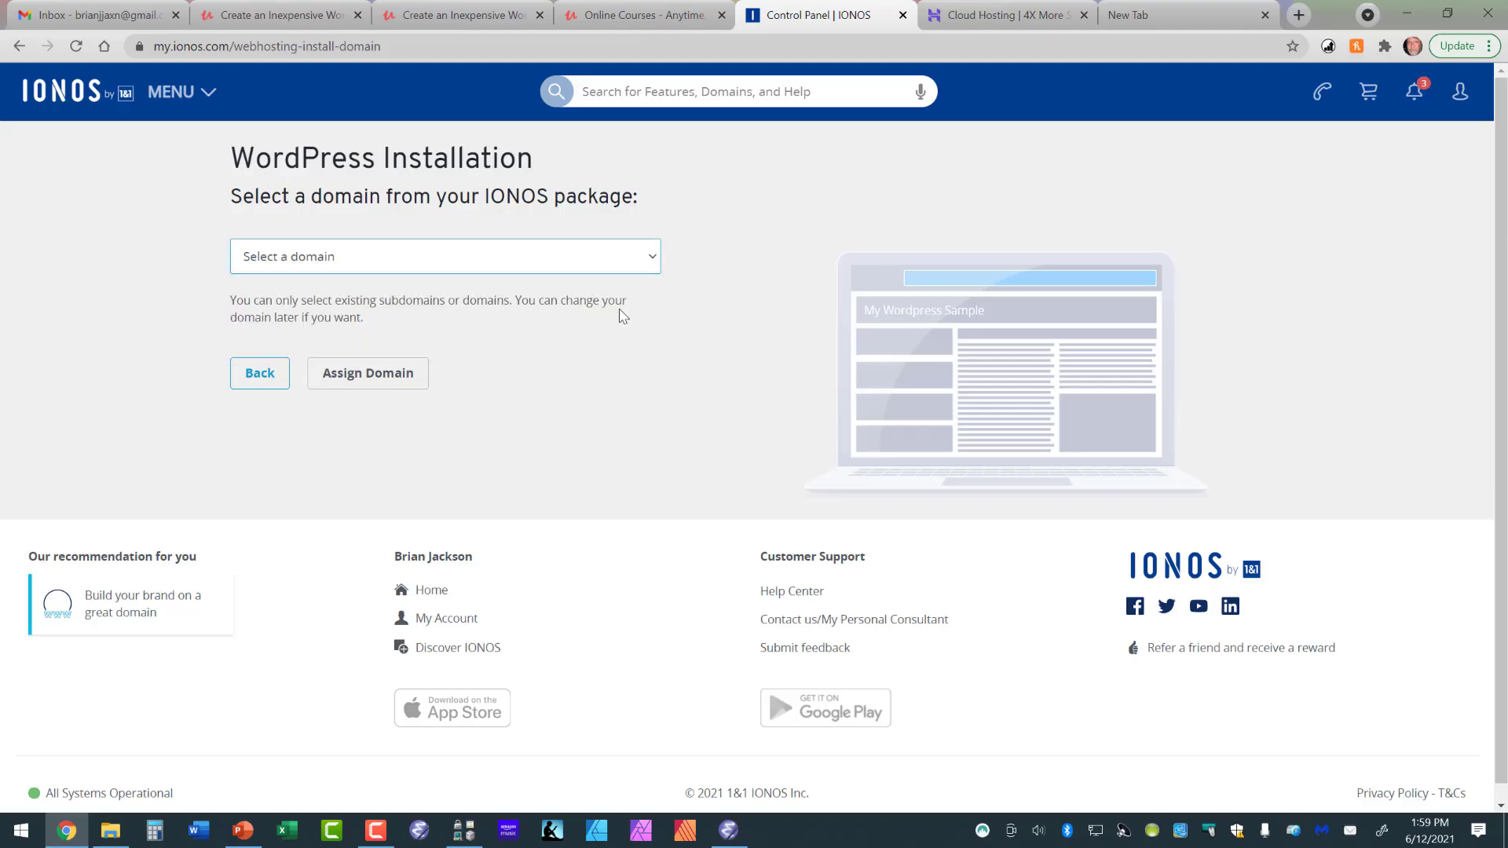
# Assign mywordpresssample.com to install WordPress 5.7.2 Standard, then dismiss the set-up notification.
pyautogui.click(404, 379)
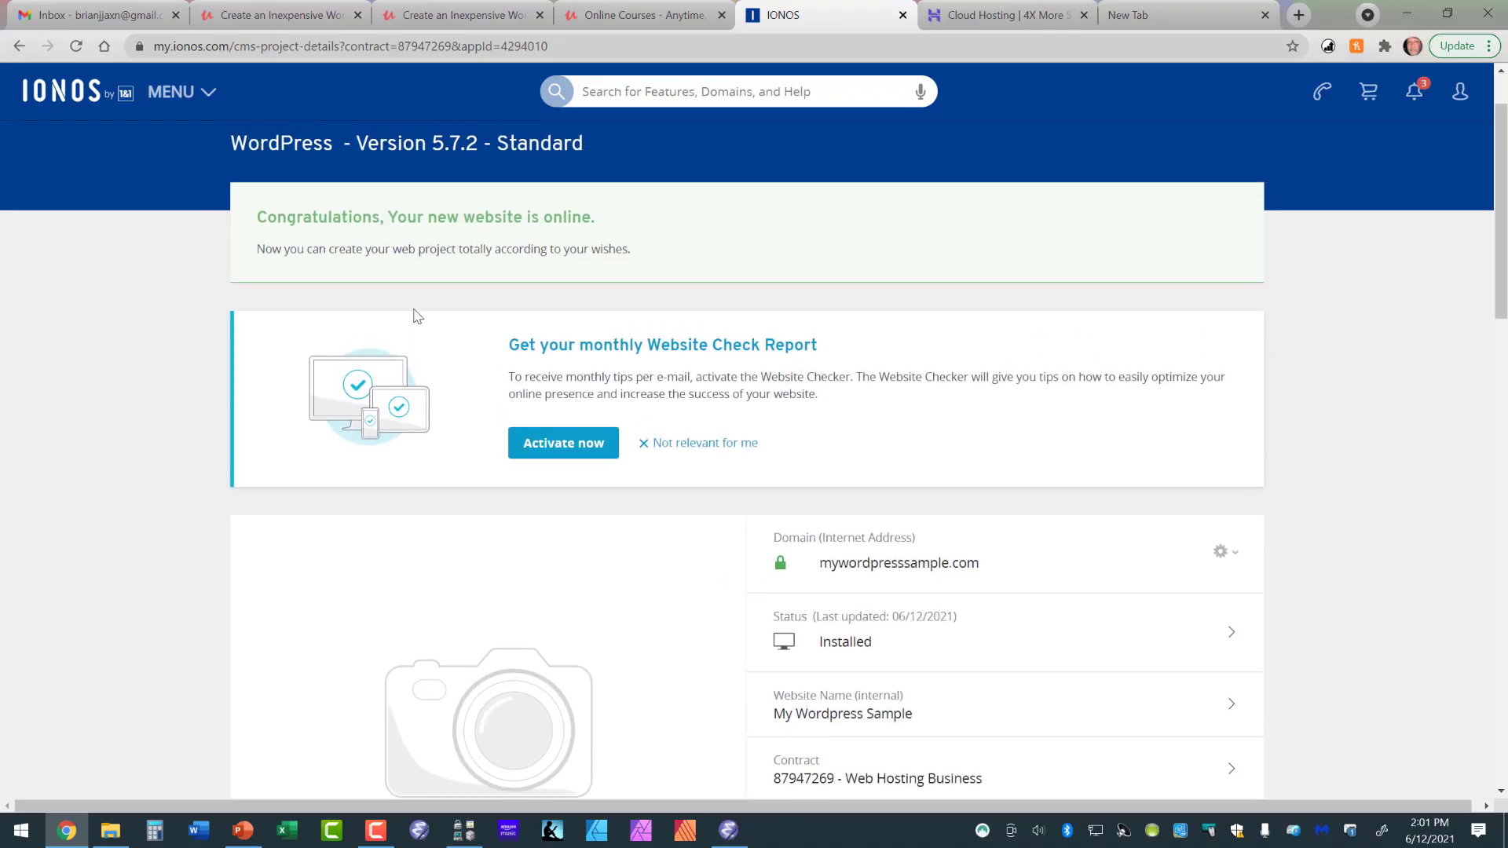
pyautogui.scroll(-3, 410, 308)
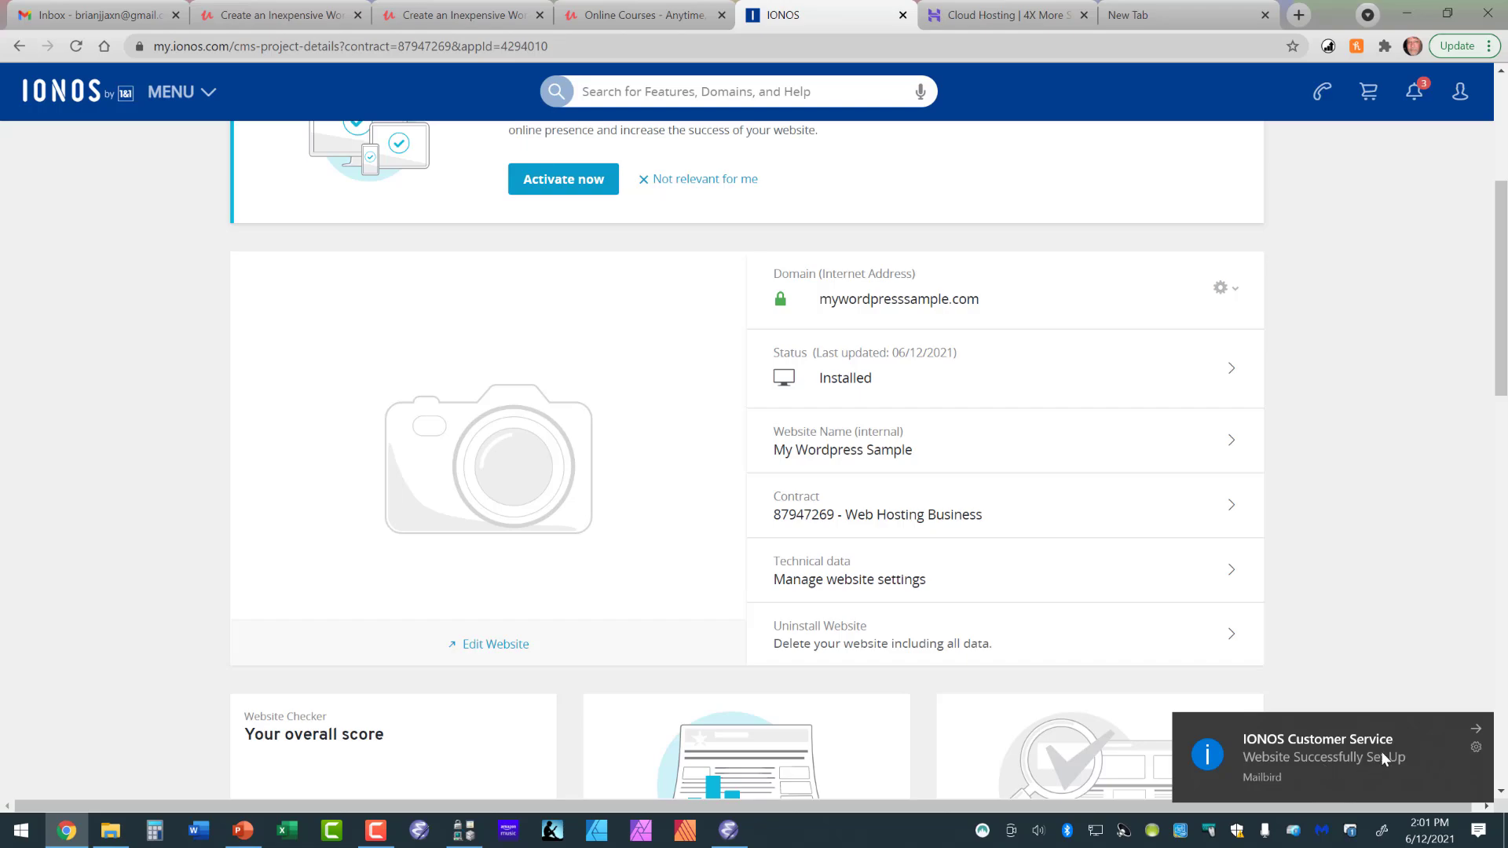
pyautogui.click(1475, 733)
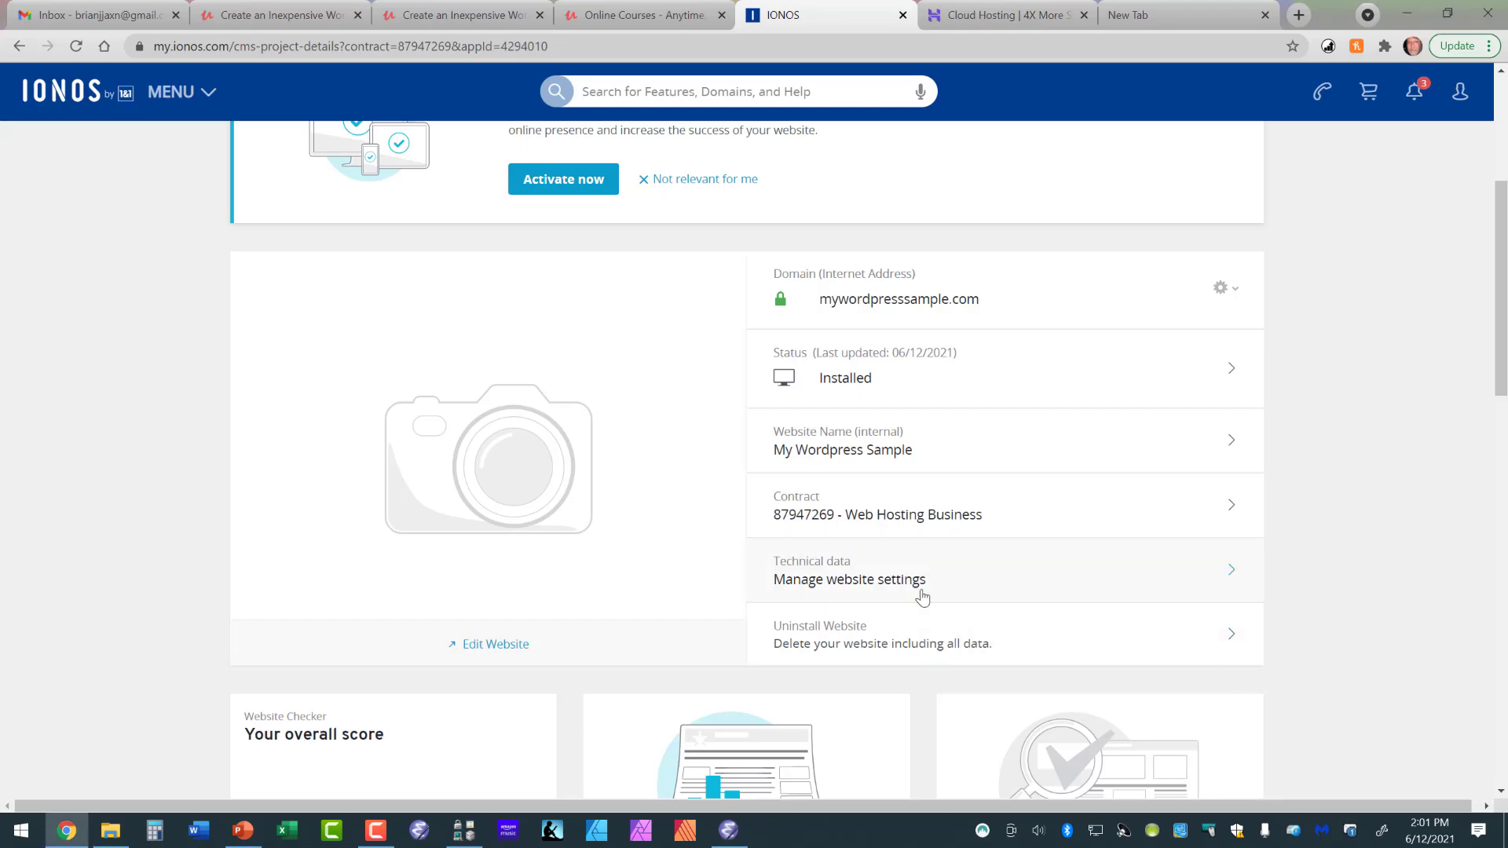
pyautogui.click(1298, 15)
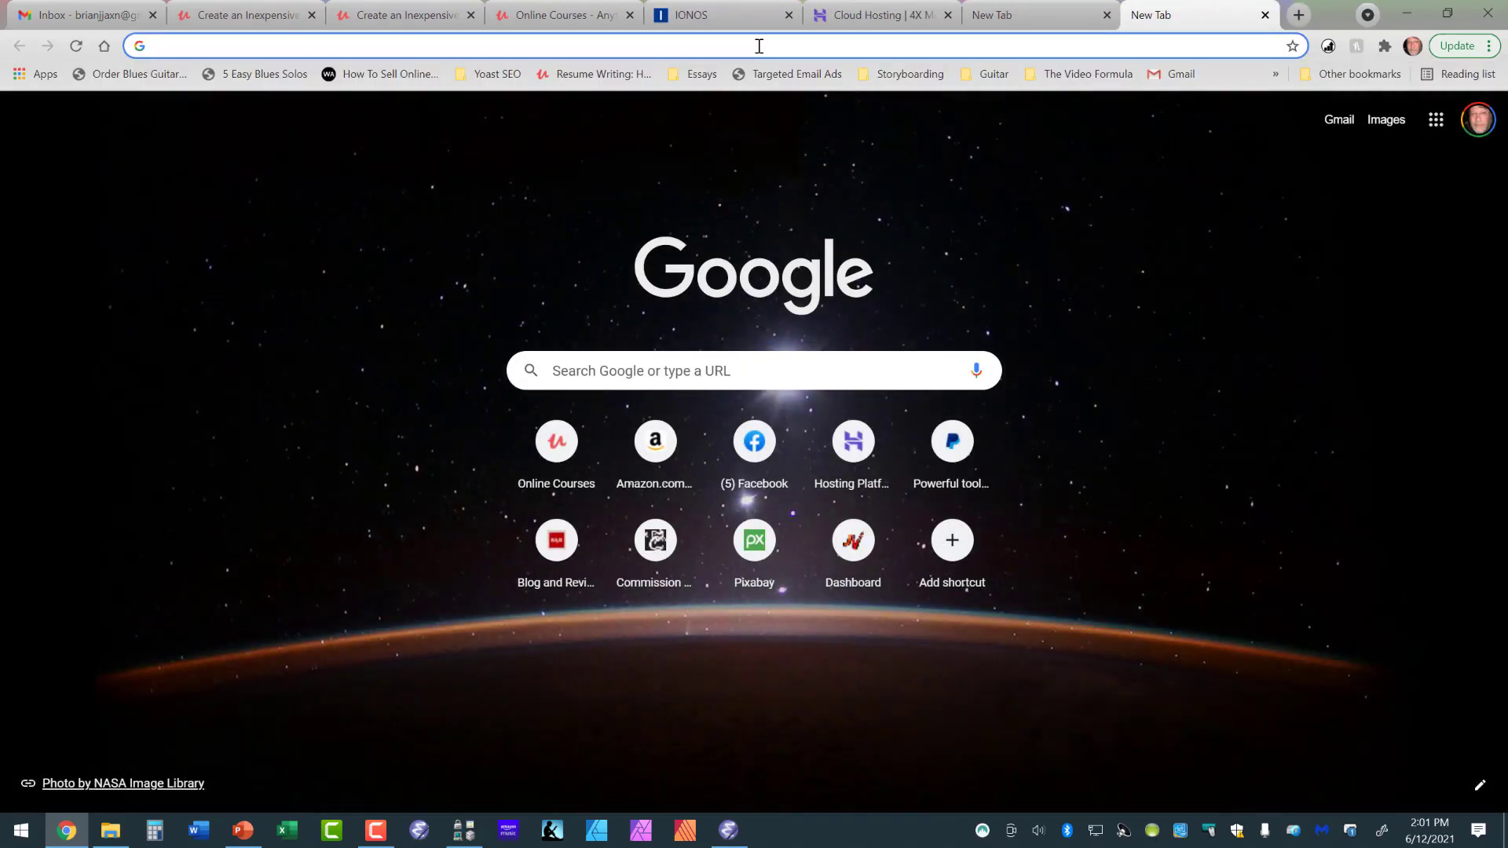
pyautogui.click(764, 45)
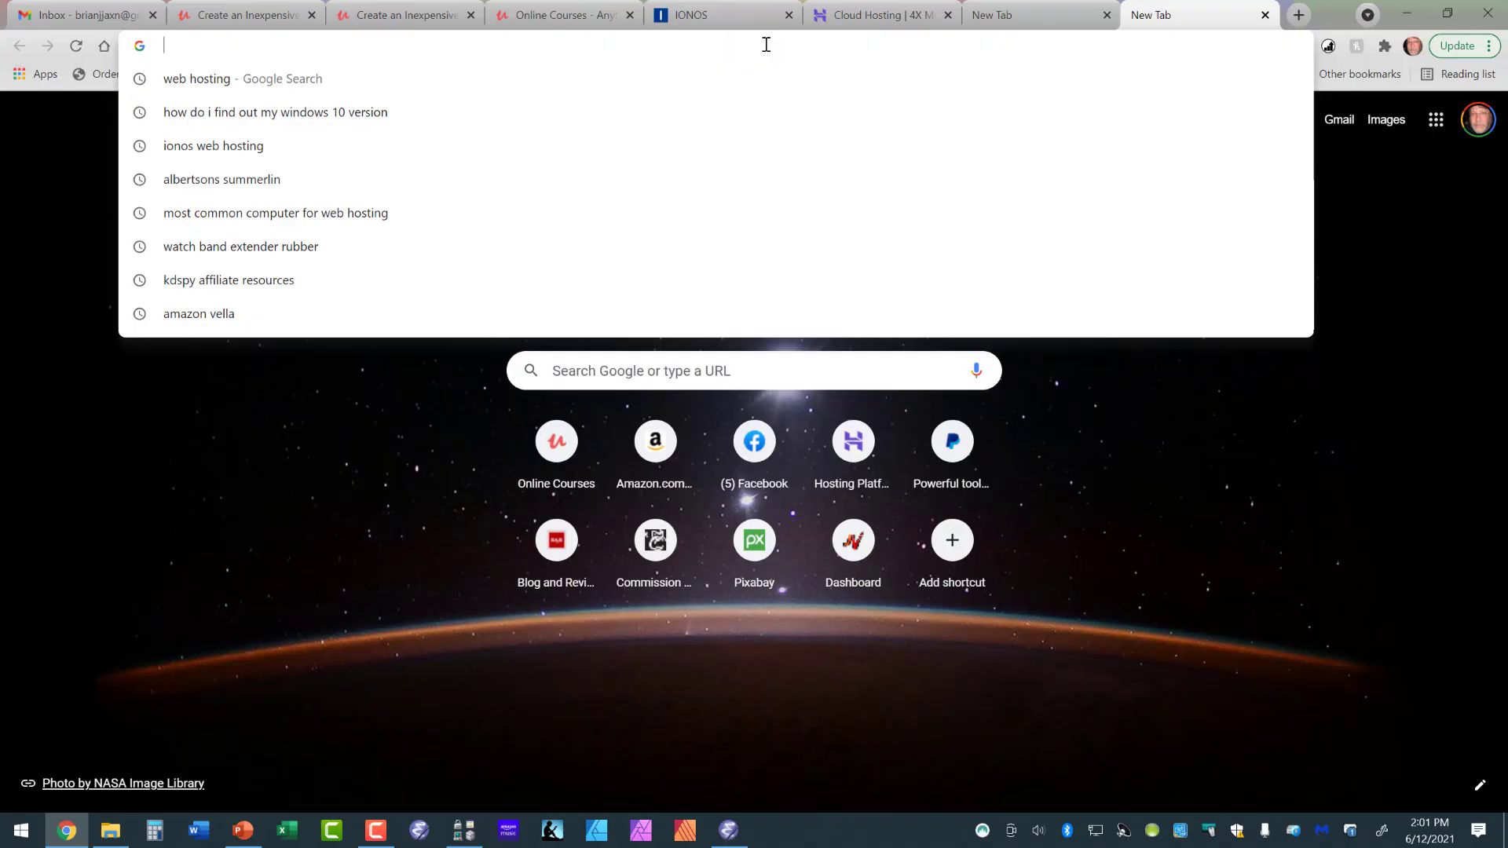
pyautogui.write('hptt')
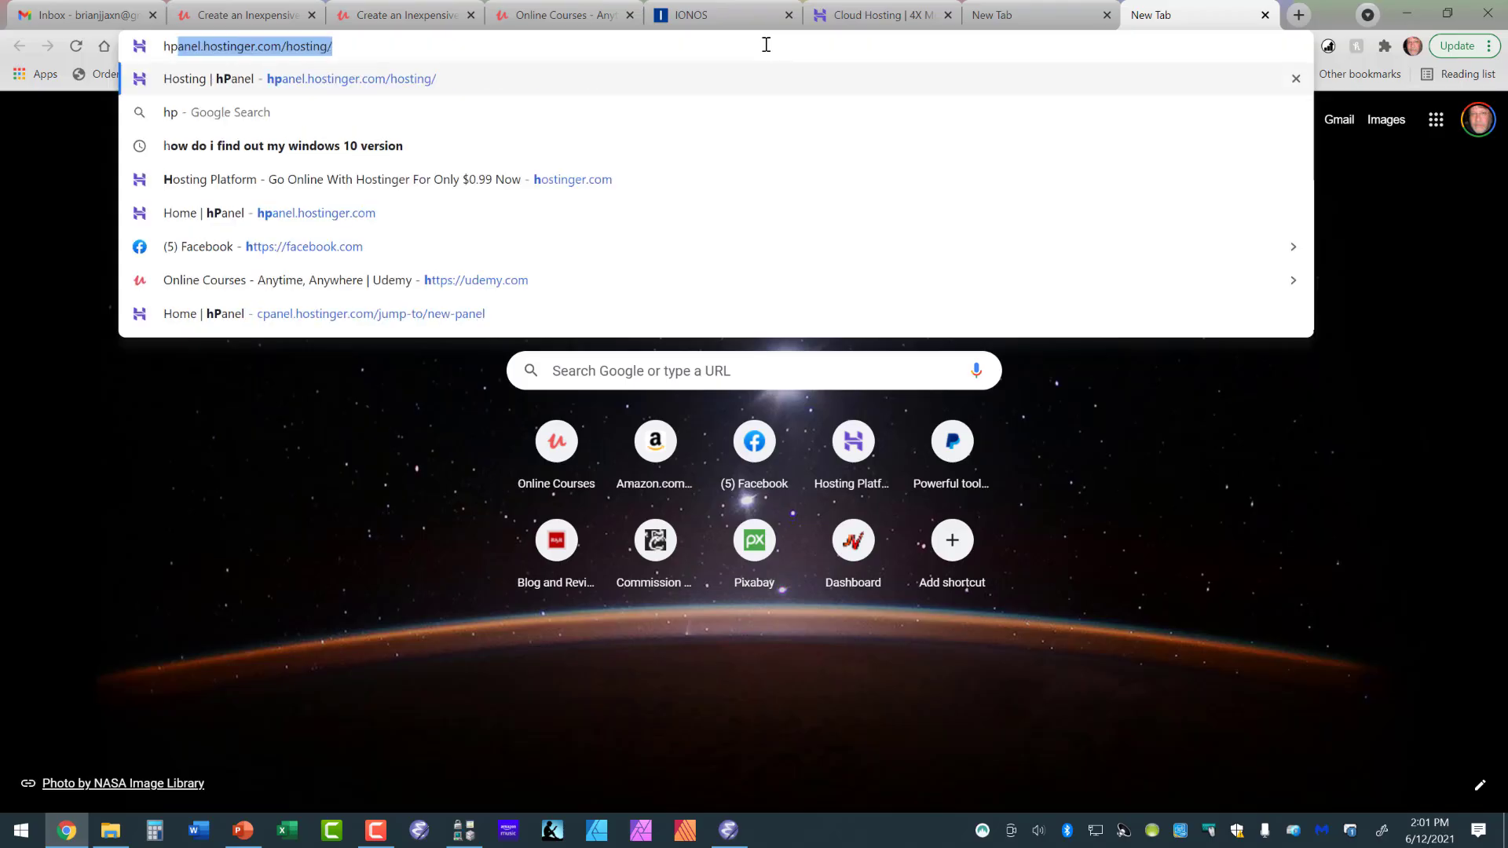
pyautogui.press('BackSpace')
pyautogui.press('BackSpace')
pyautogui.press('BackSpace')
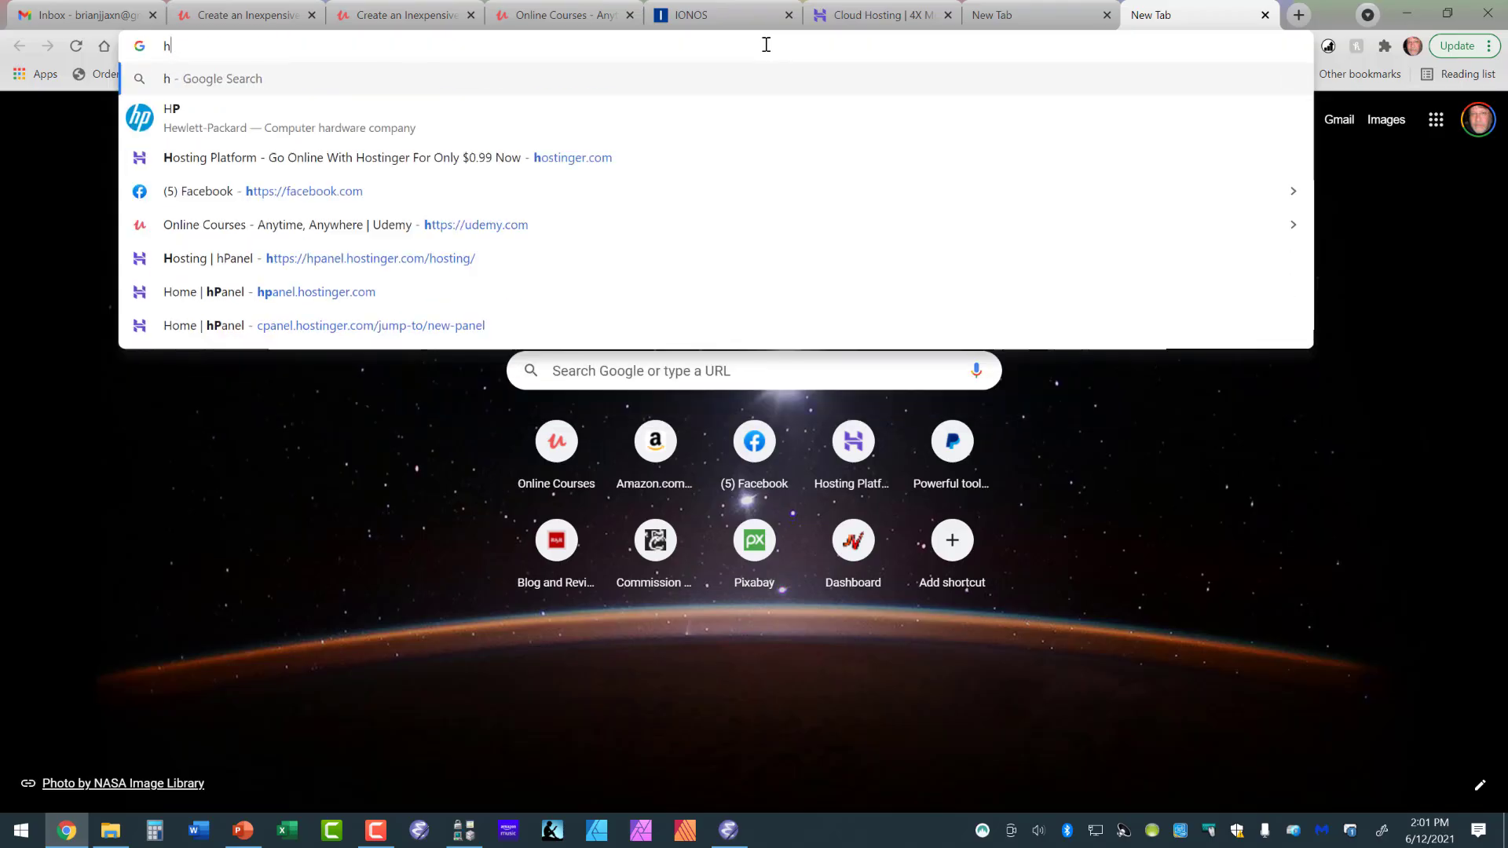
pyautogui.write('tt')
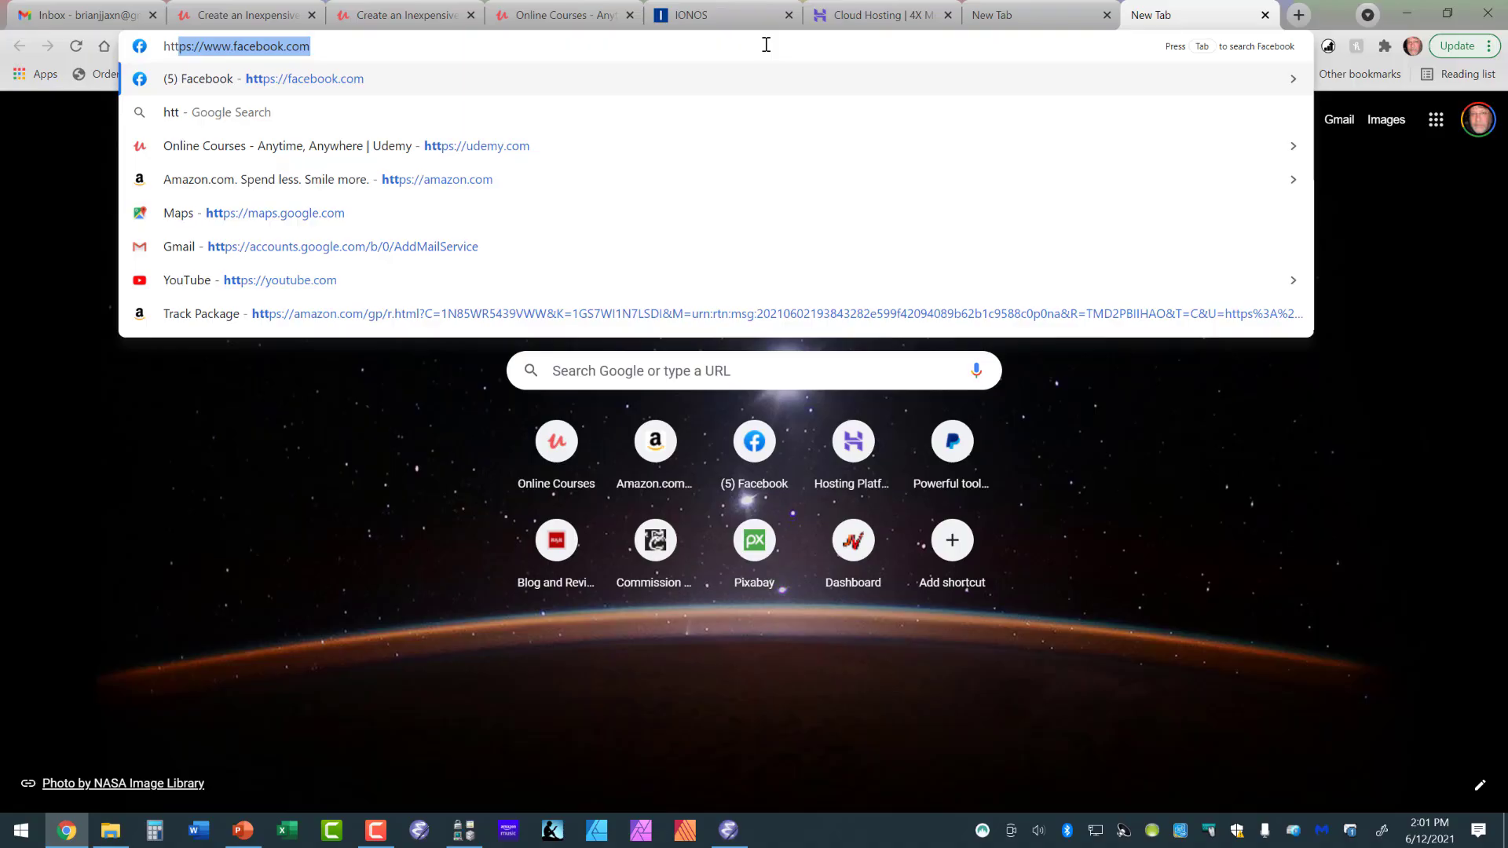
pyautogui.write('ps:')
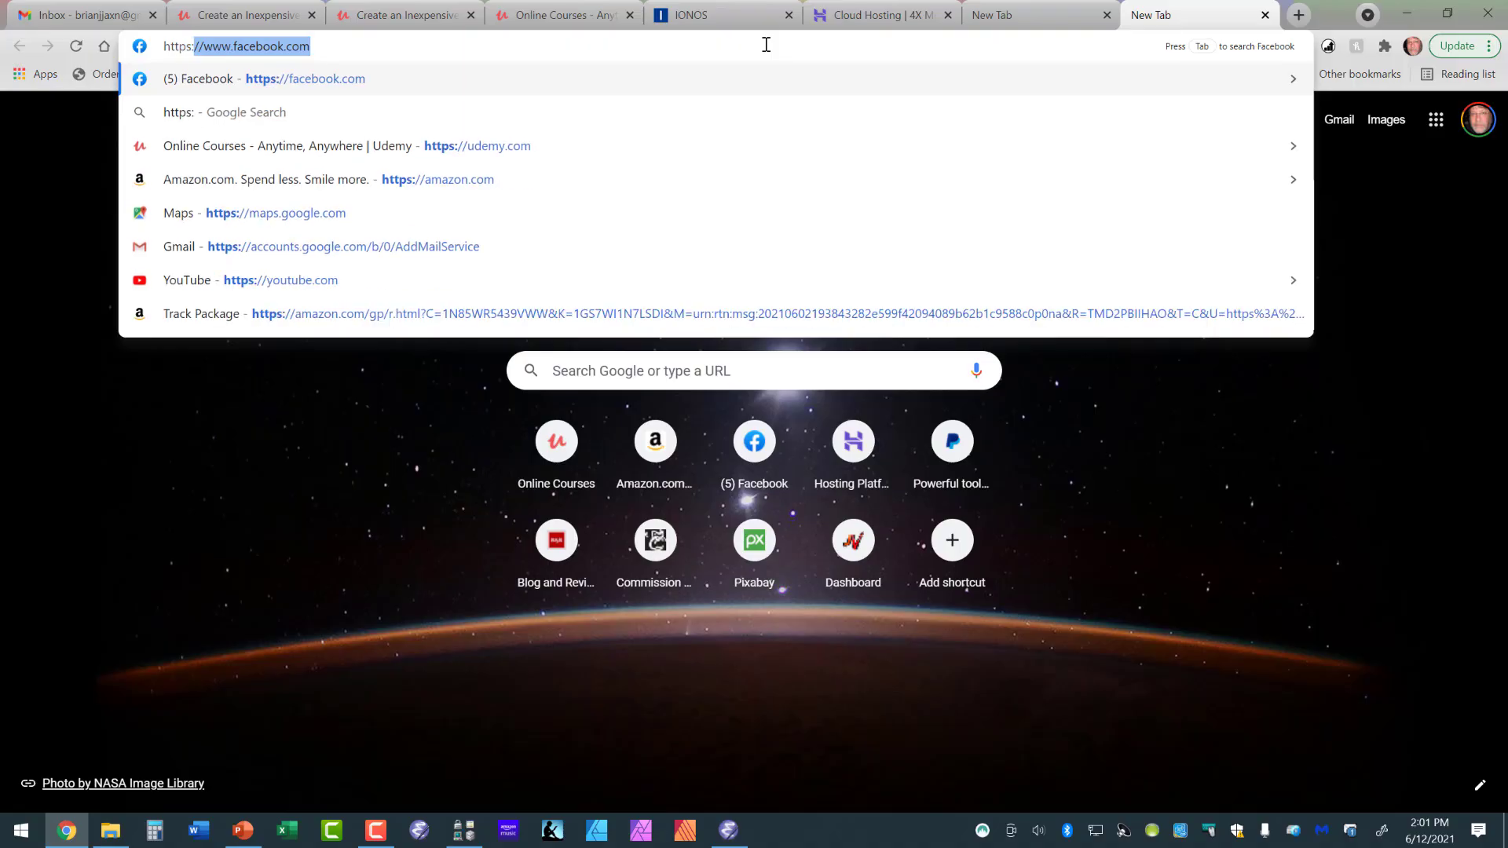
pyautogui.write('//www')
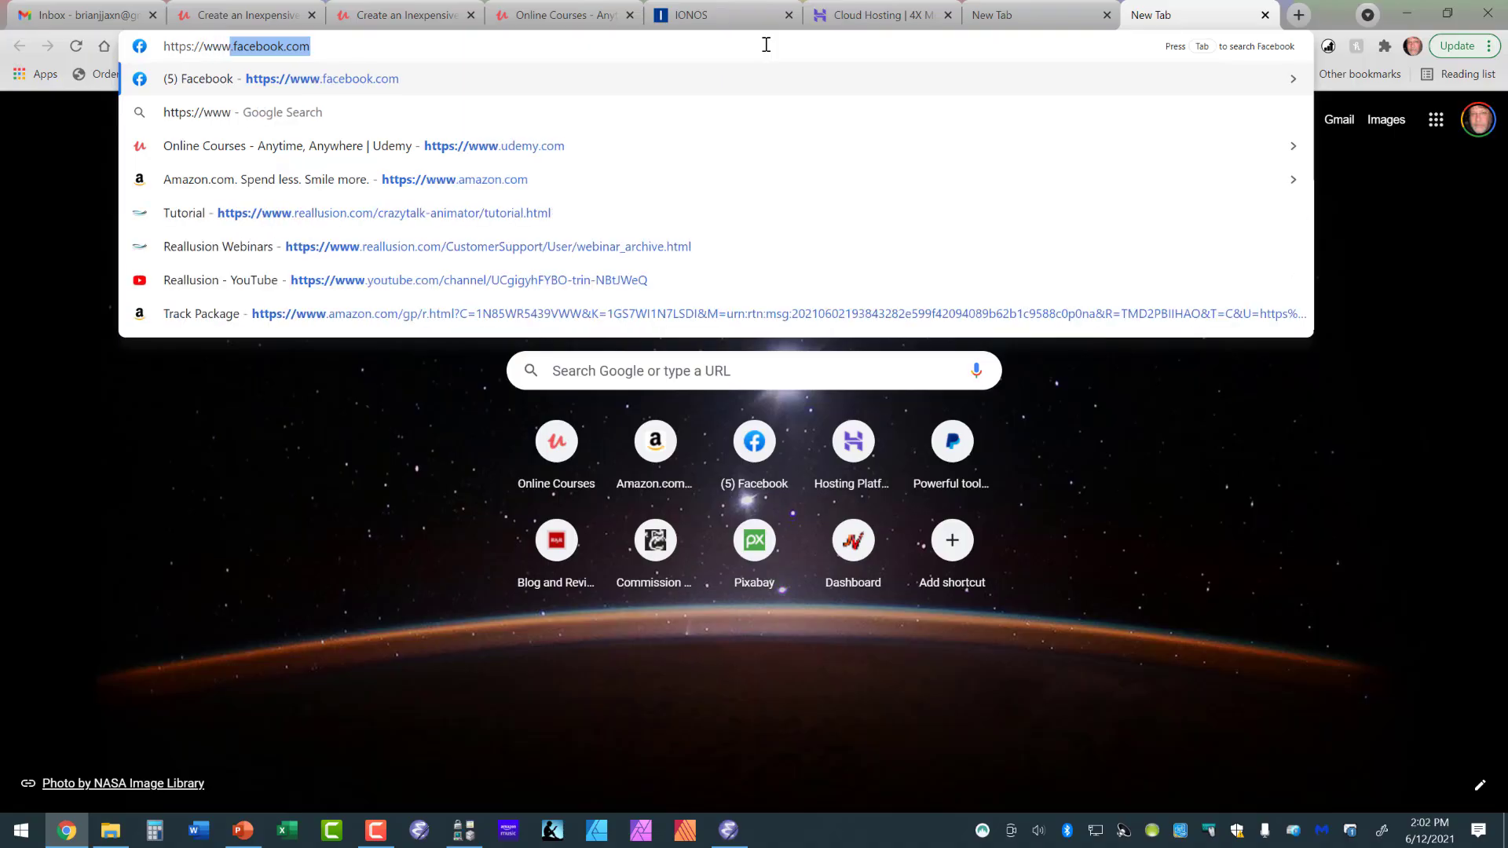
pyautogui.write('.my')
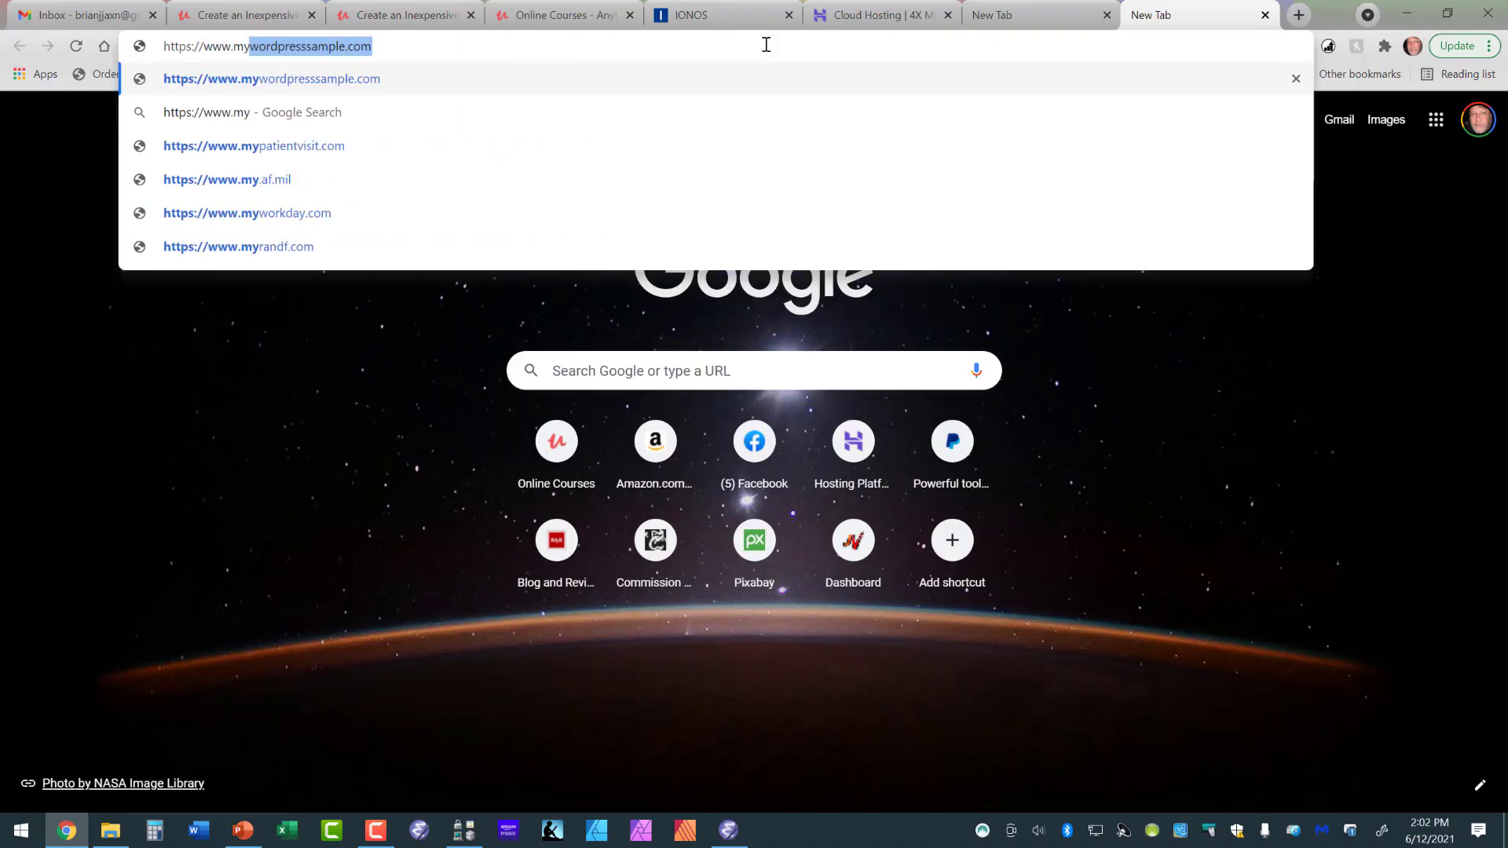
pyautogui.press('Return')
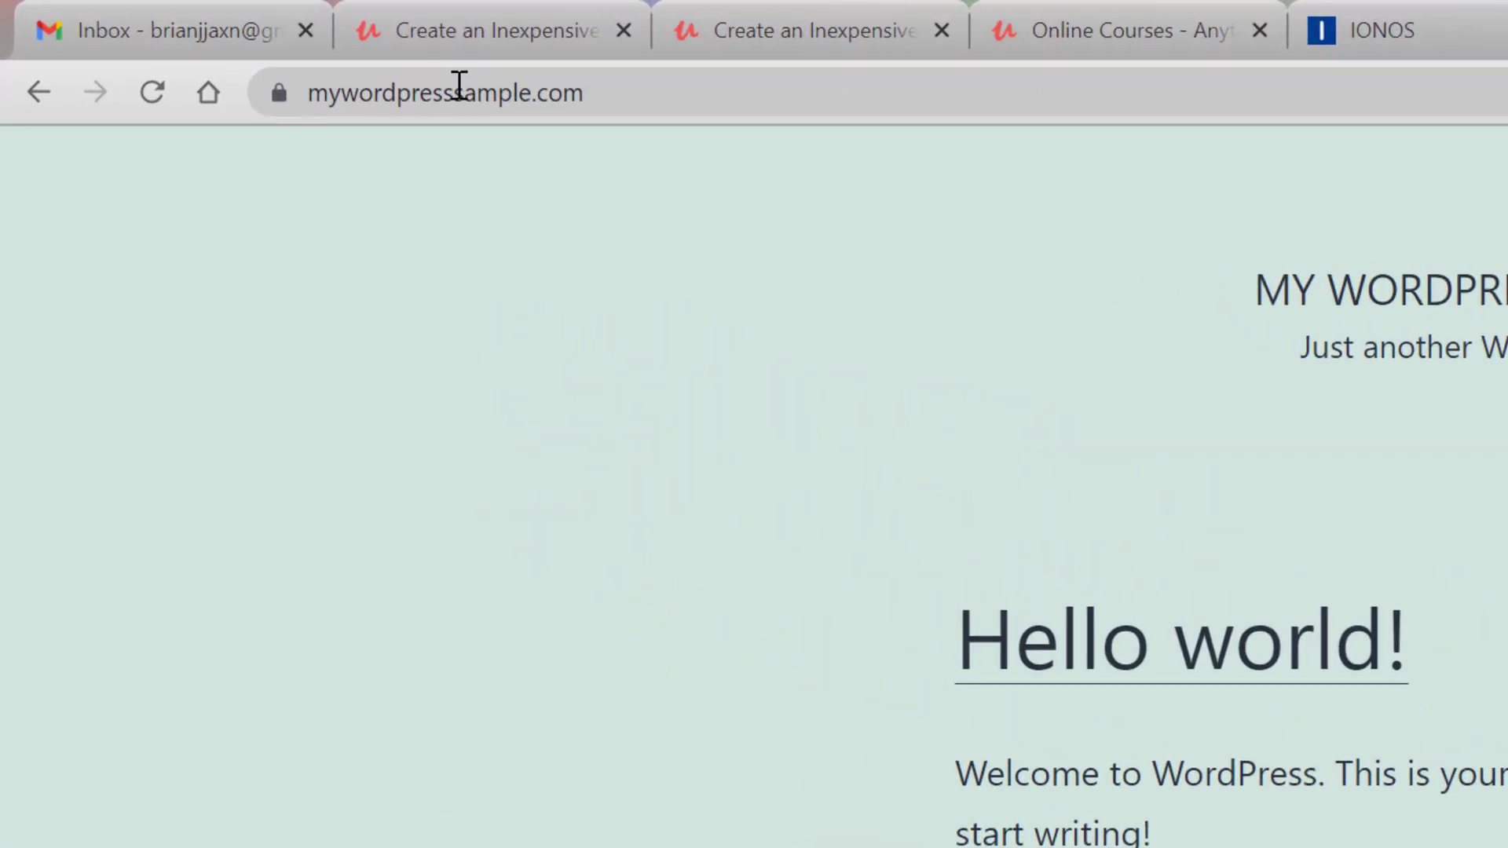
# Open the site's /wp-admin login page from the address bar.
pyautogui.click(609, 92)
pyautogui.click(610, 92)
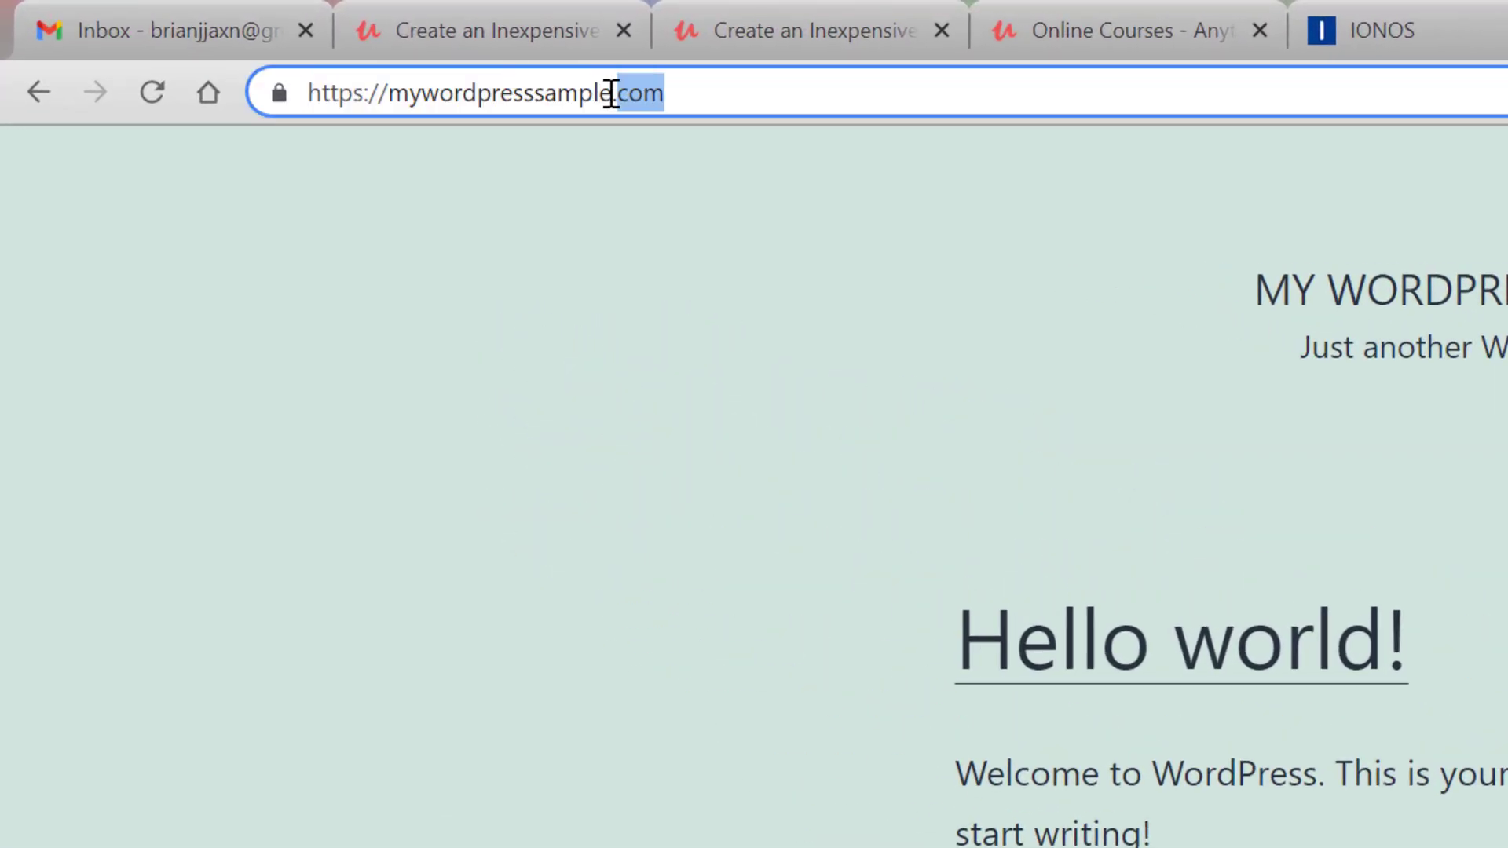
pyautogui.write('/')
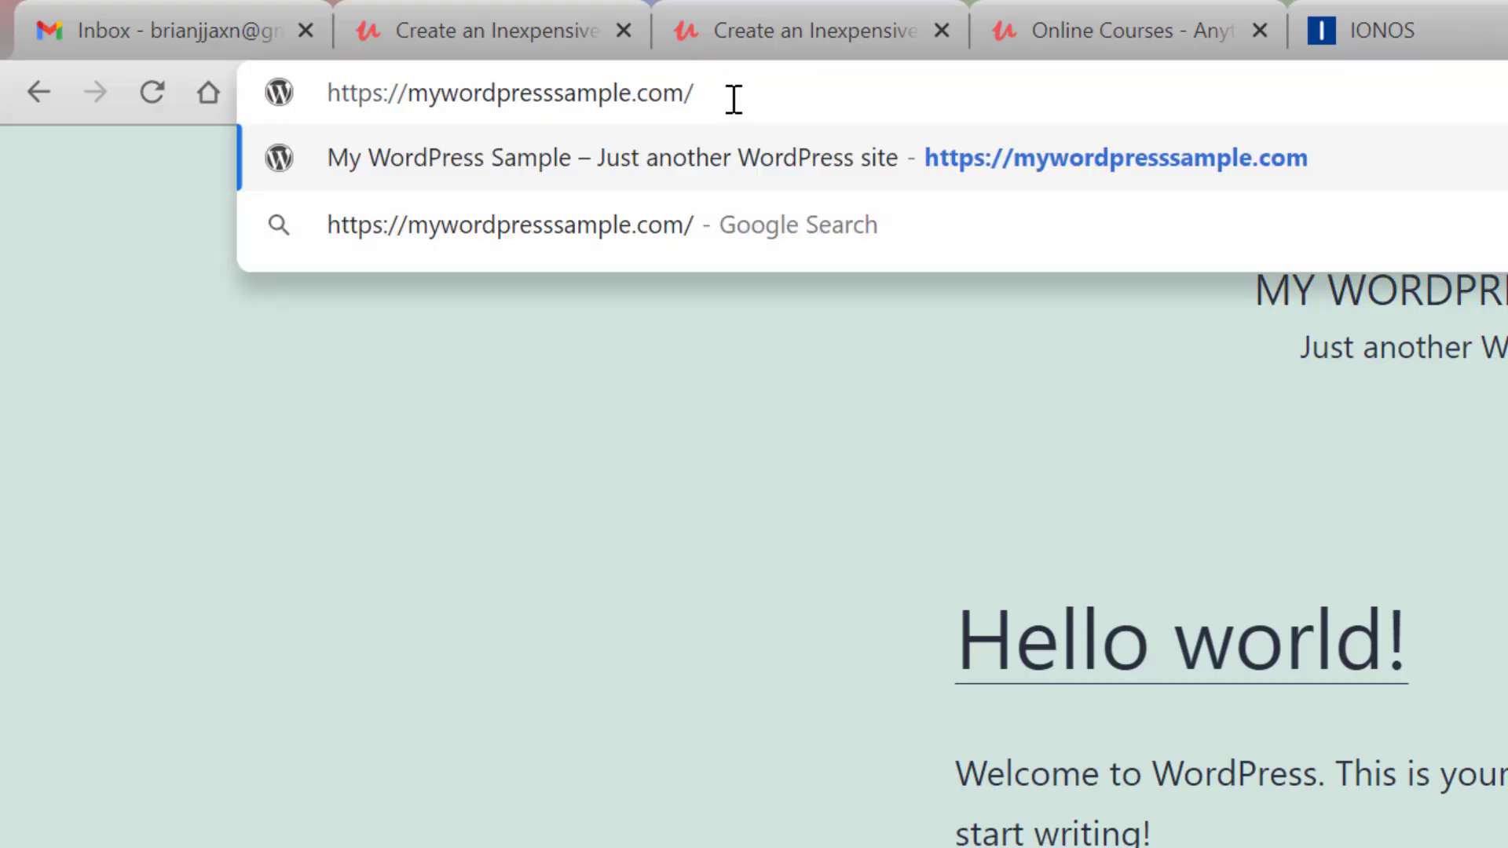
pyautogui.write('wp')
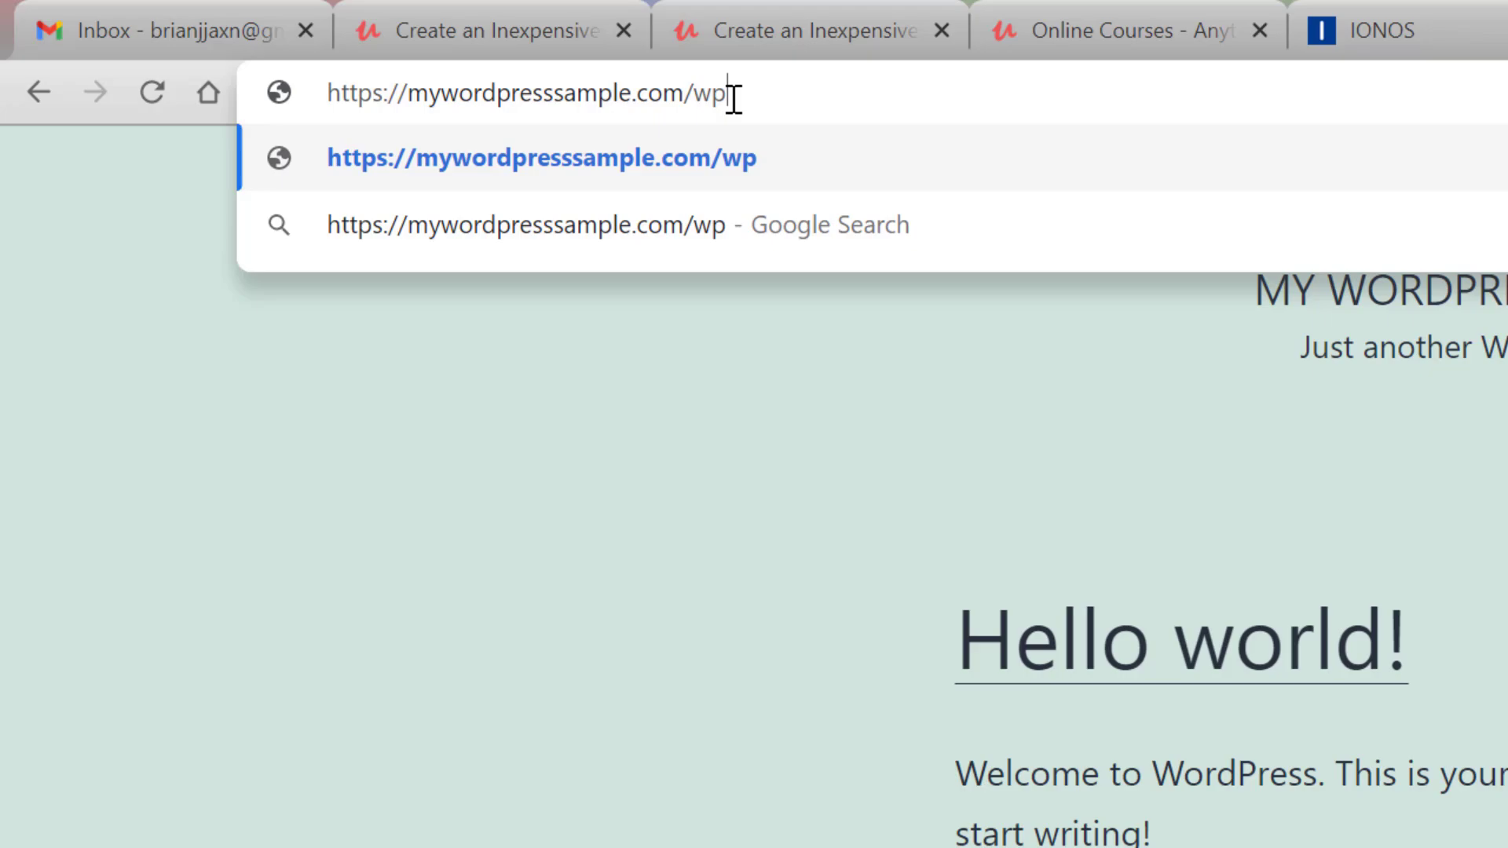
pyautogui.write('-admin')
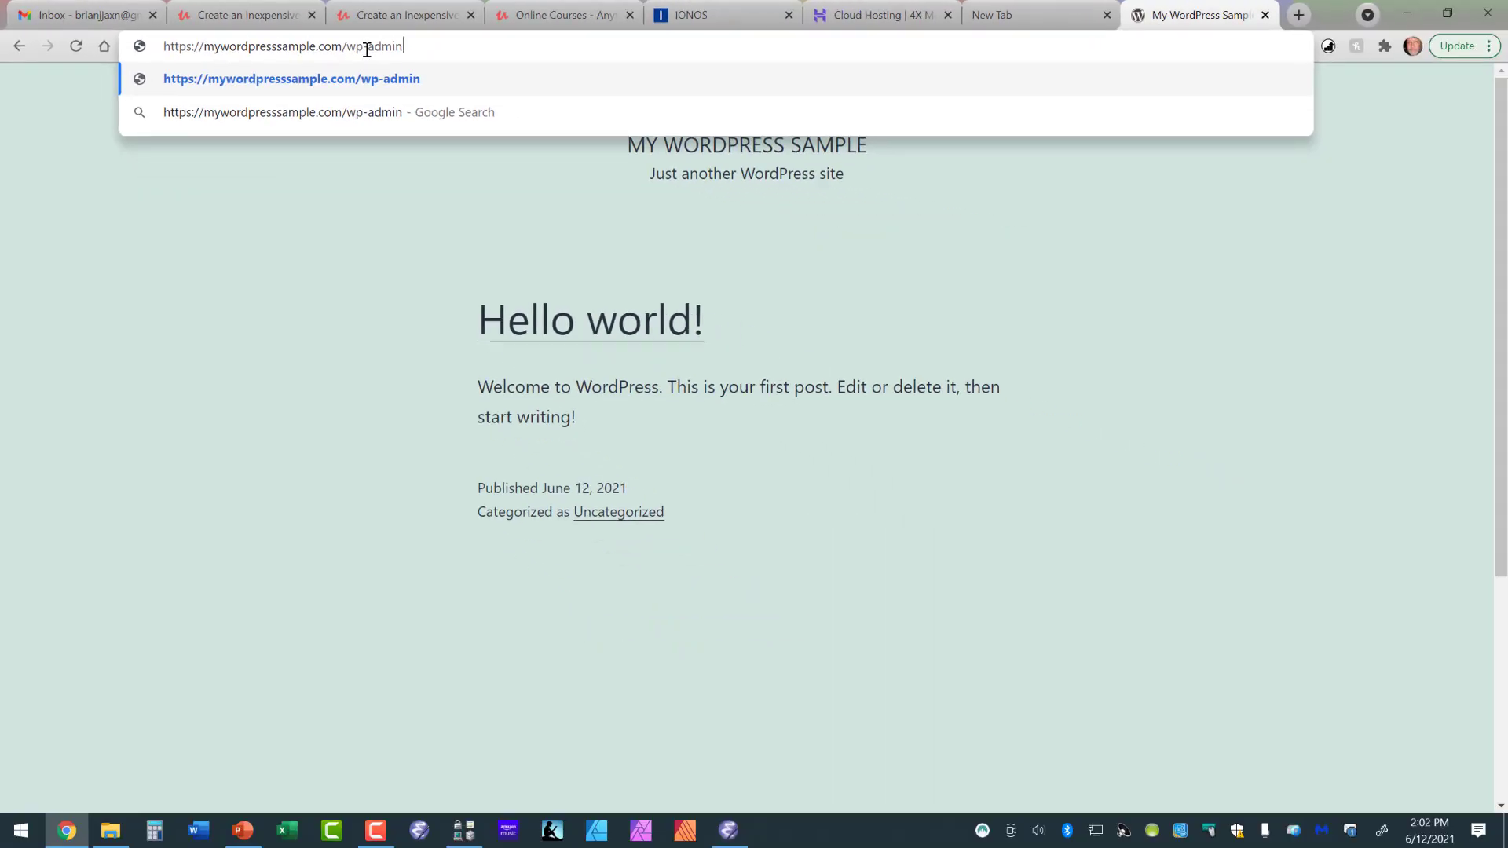
pyautogui.press('Return')
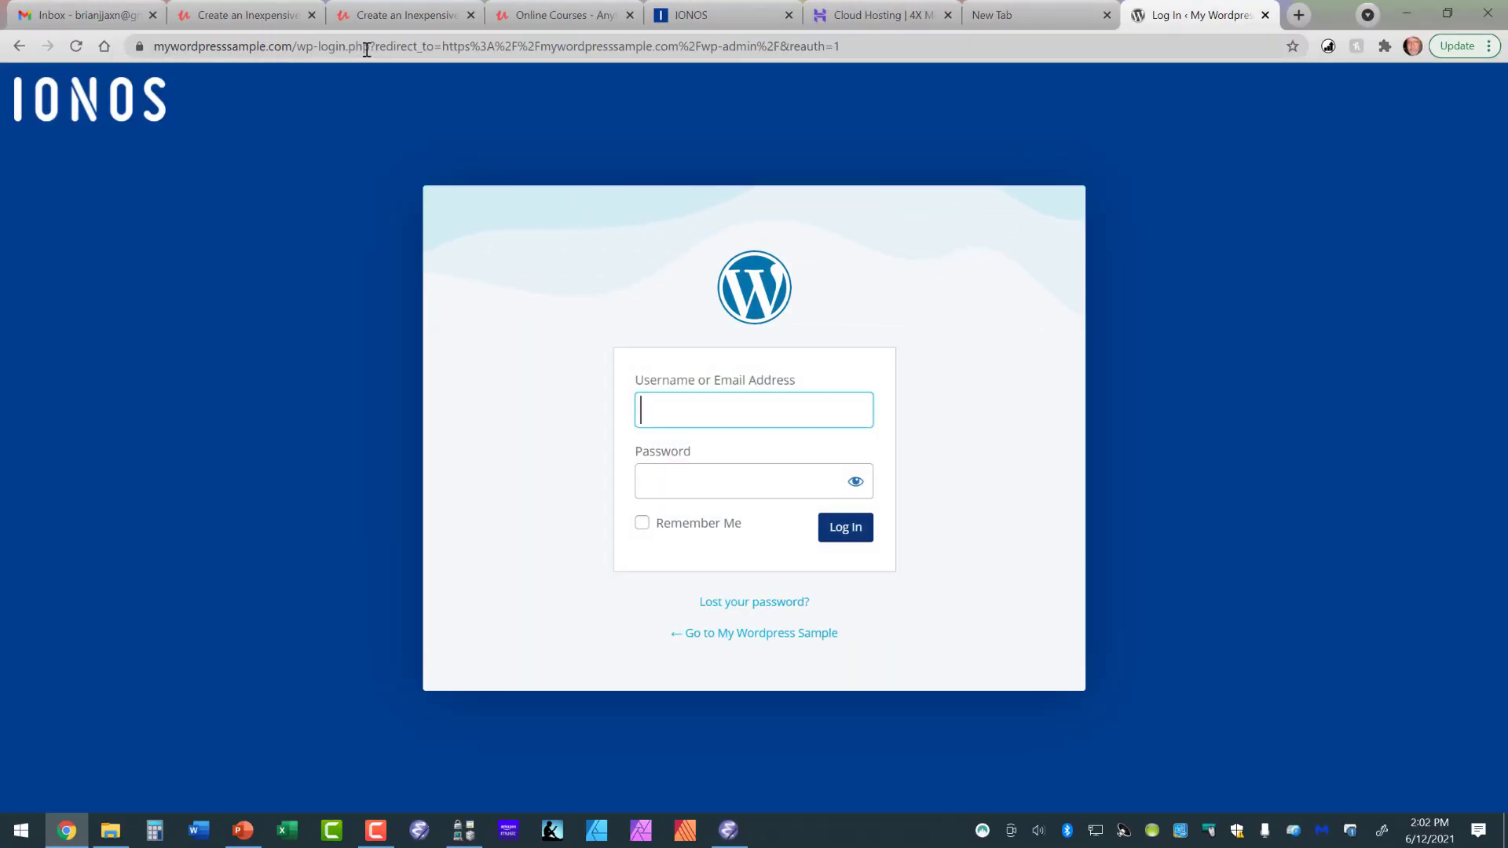
# Log in with the saved username, the password and Remember Me, then skip the IONOS assistant.
pyautogui.click(680, 411)
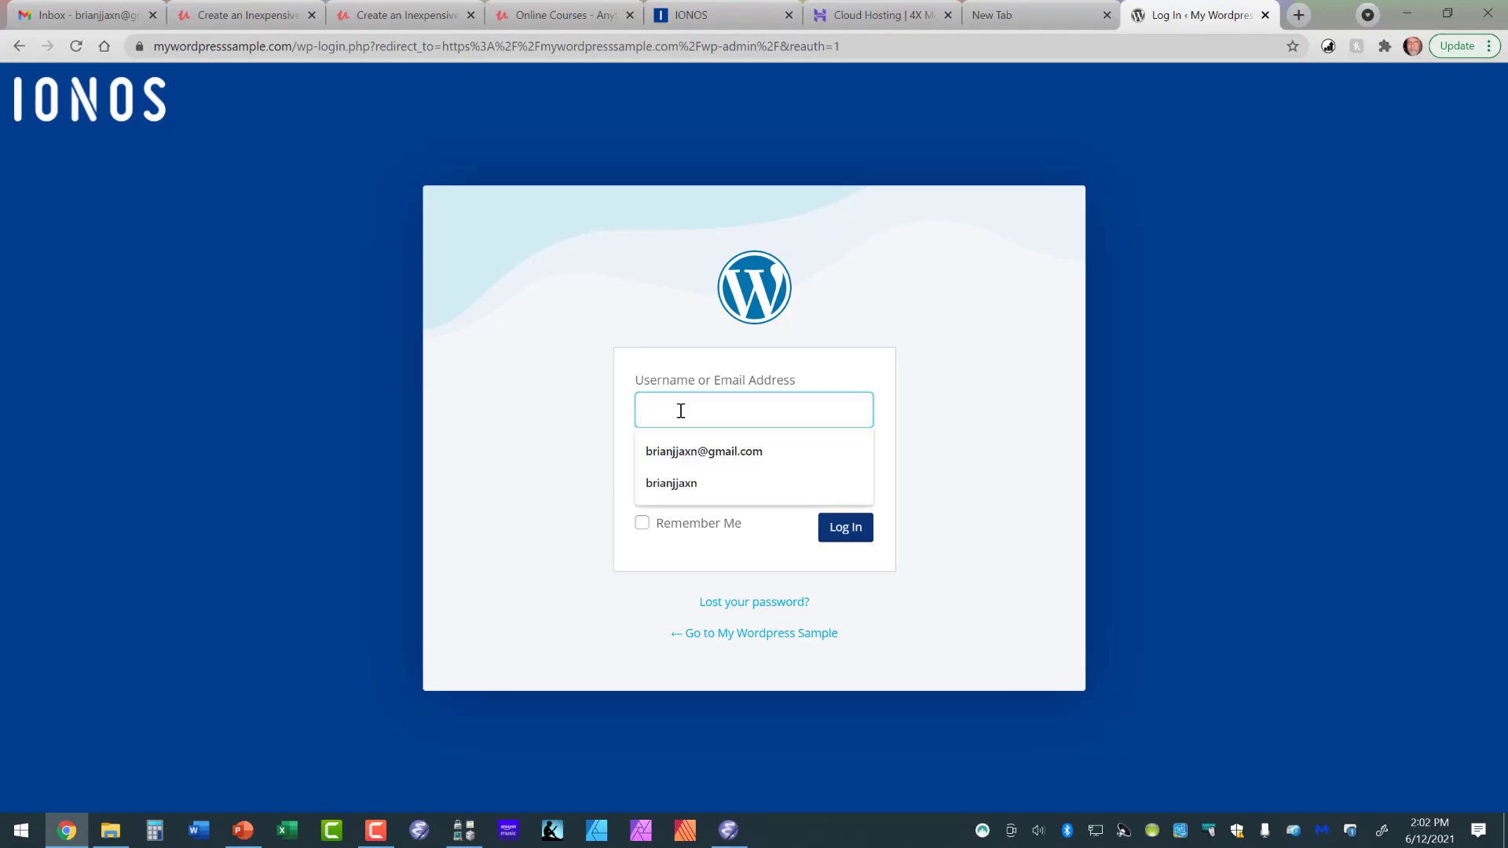
pyautogui.click(690, 485)
pyautogui.click(691, 477)
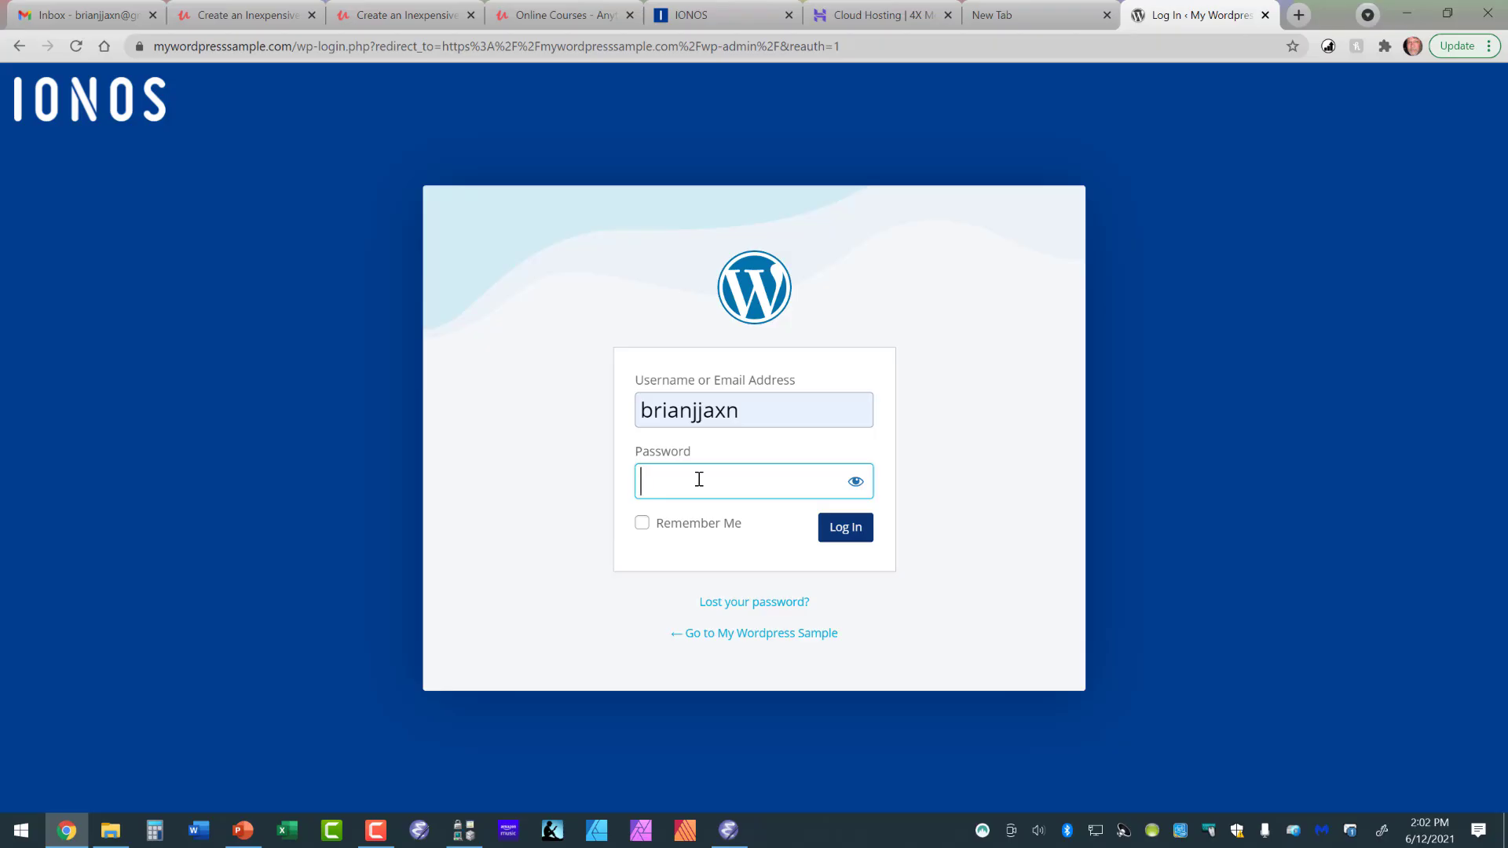
pyautogui.write('••••••••')
pyautogui.click(642, 524)
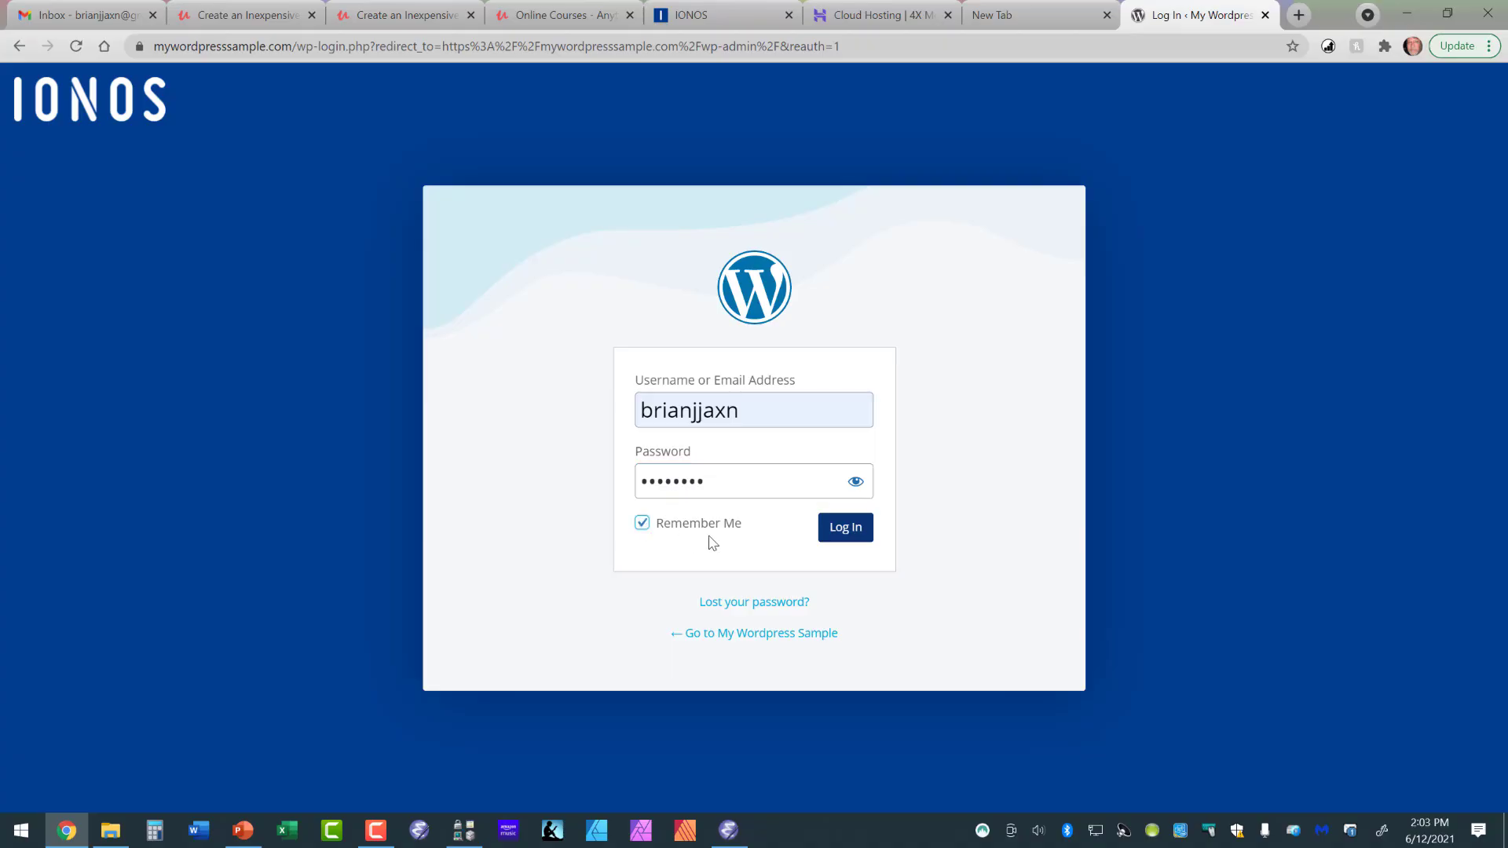
pyautogui.click(841, 535)
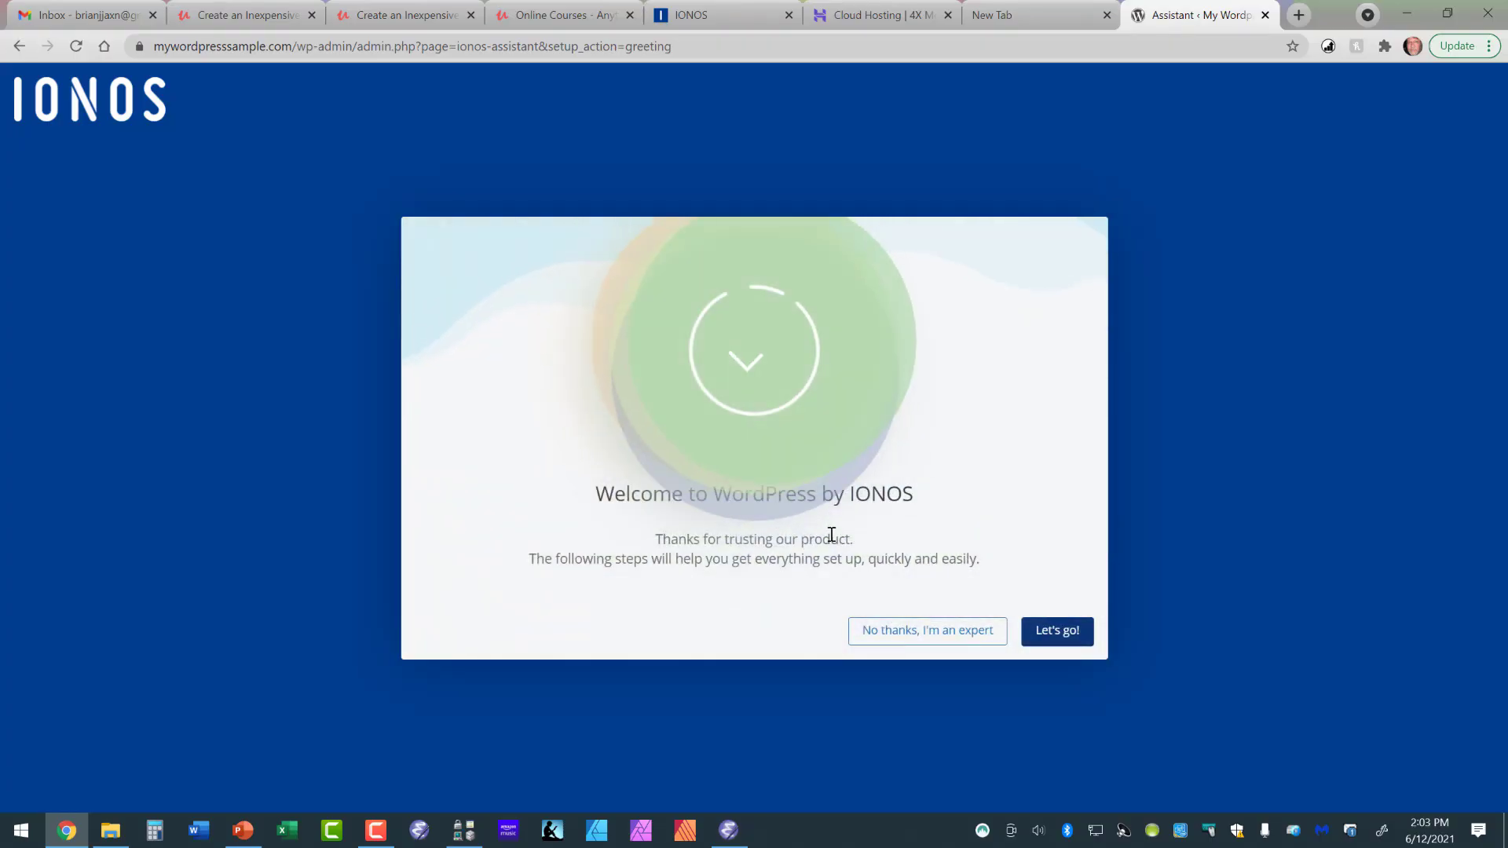
pyautogui.click(894, 633)
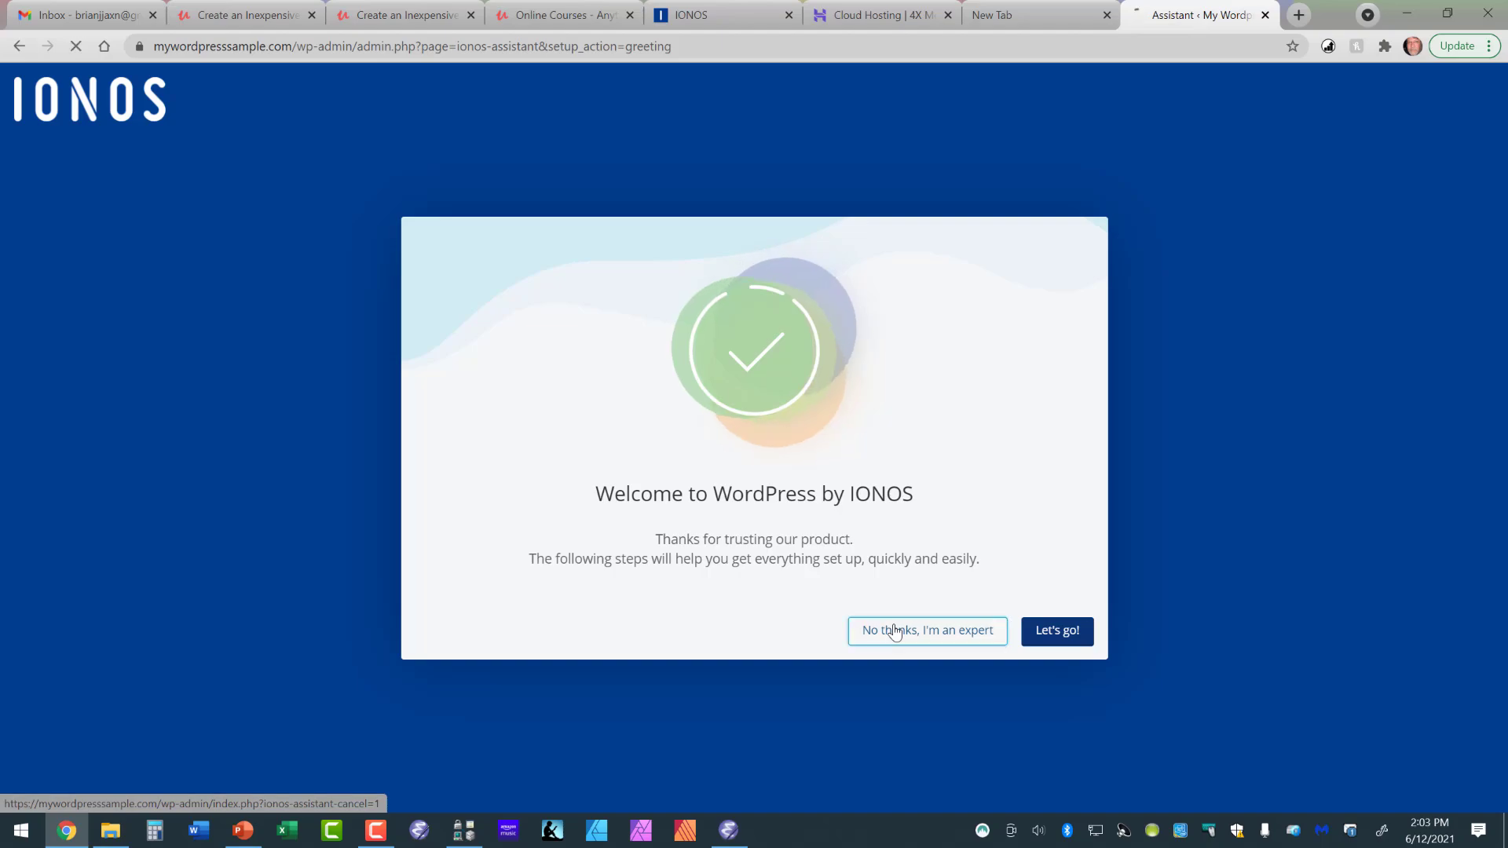